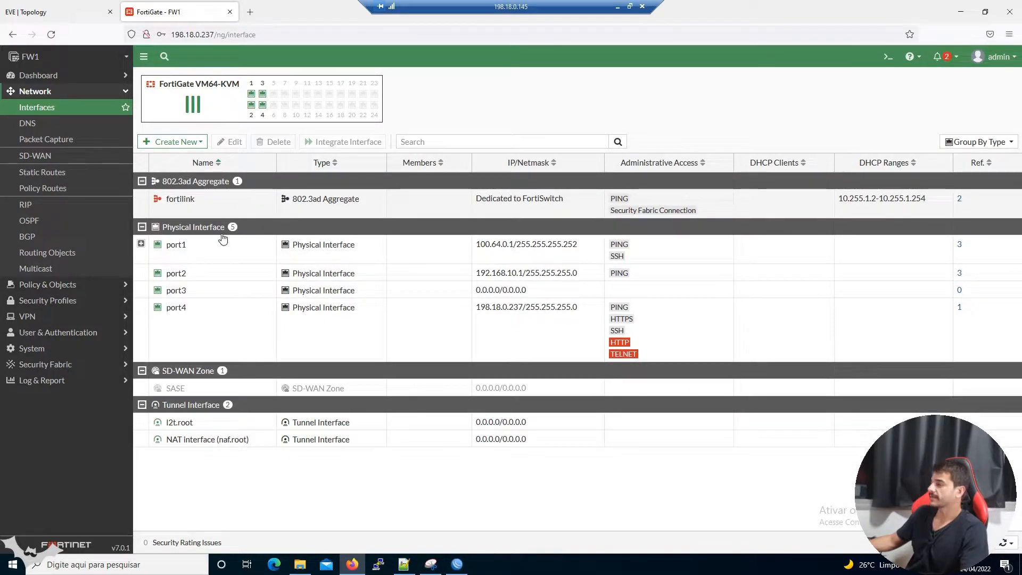
Compare the FortiGate port1 and port2 interface addresses against the EVE lab topology diagram.
click(437, 250)
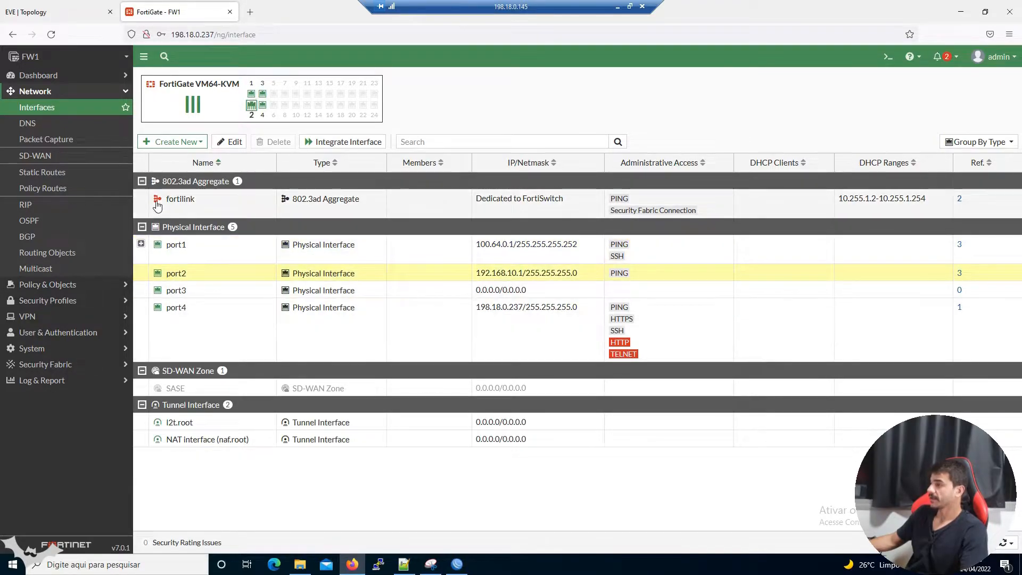
click(66, 16)
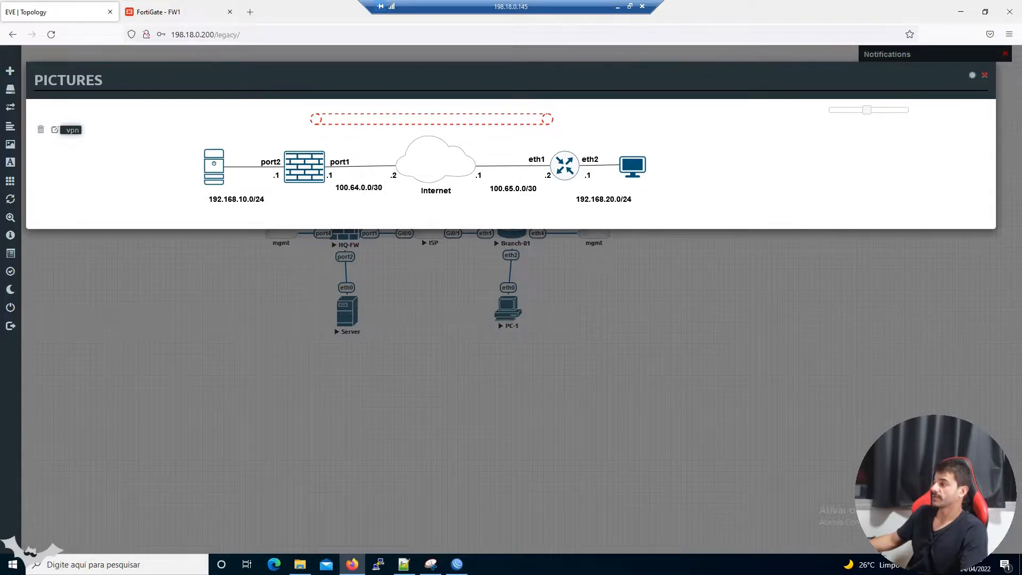
click(171, 15)
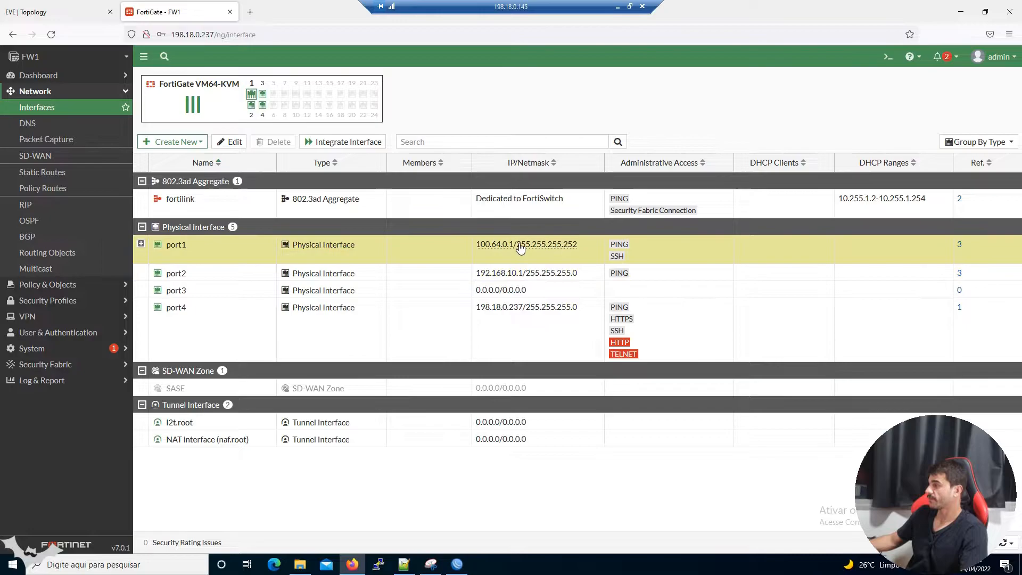
click(77, 10)
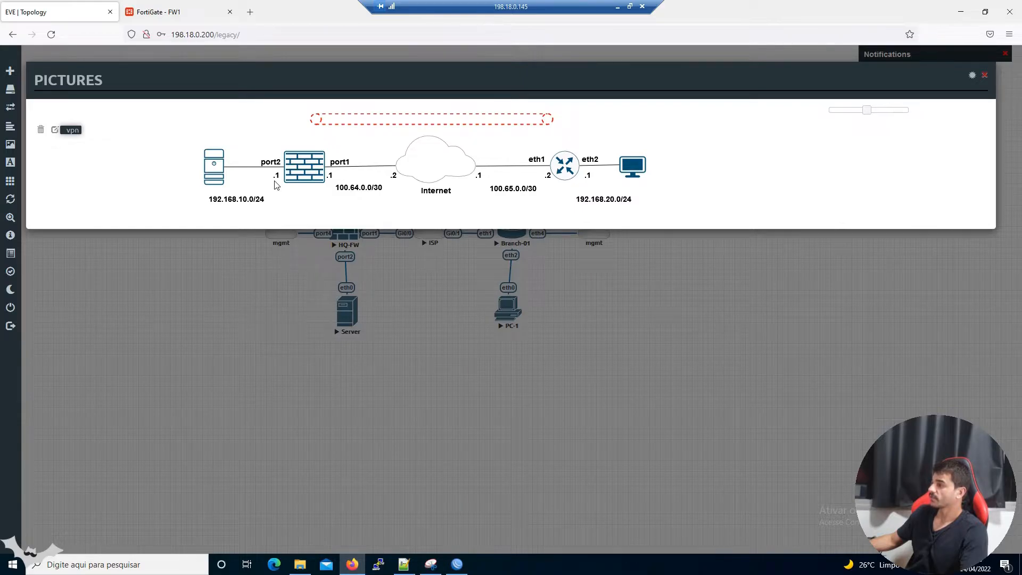
click(190, 16)
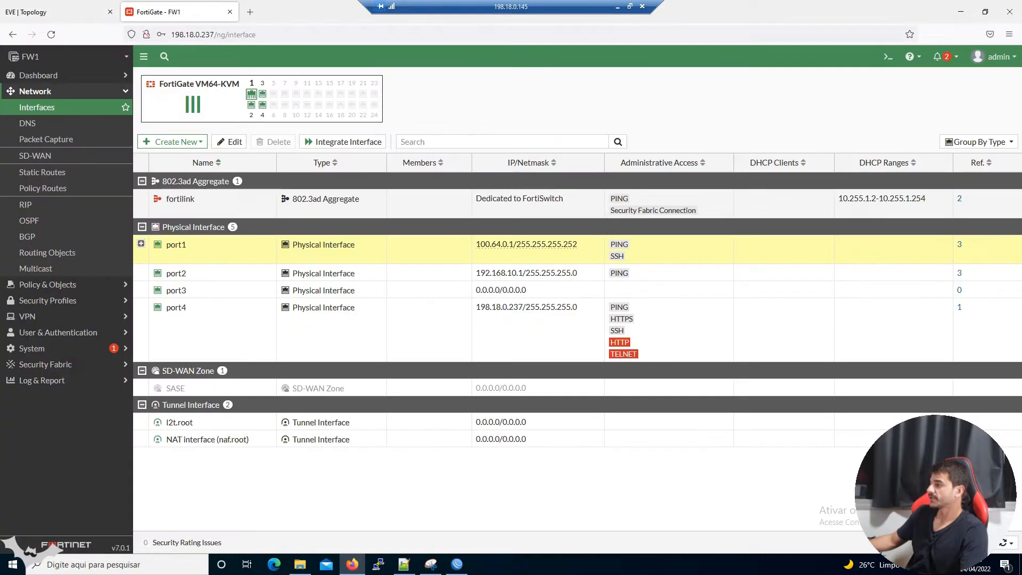
click(232, 274)
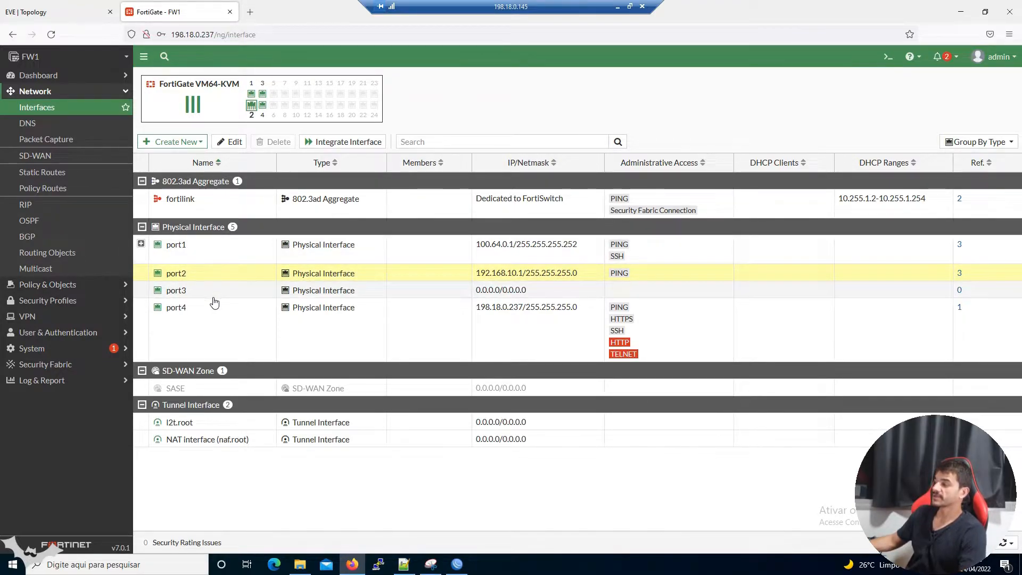
Check FW1's static routes, including default 0.0.0.0/0 via 100.64.0.2, against the topology diagram.
click(53, 172)
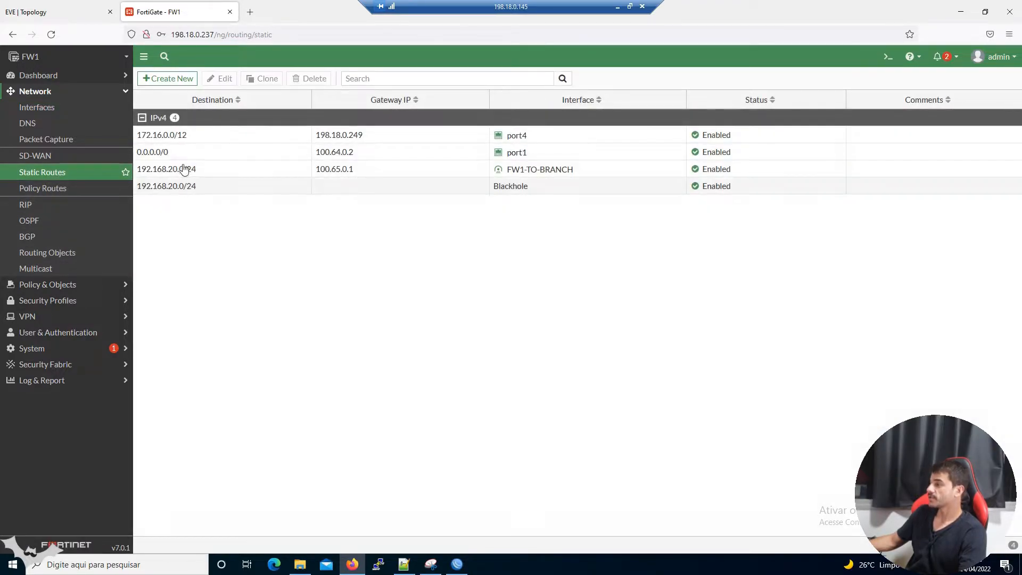
click(265, 154)
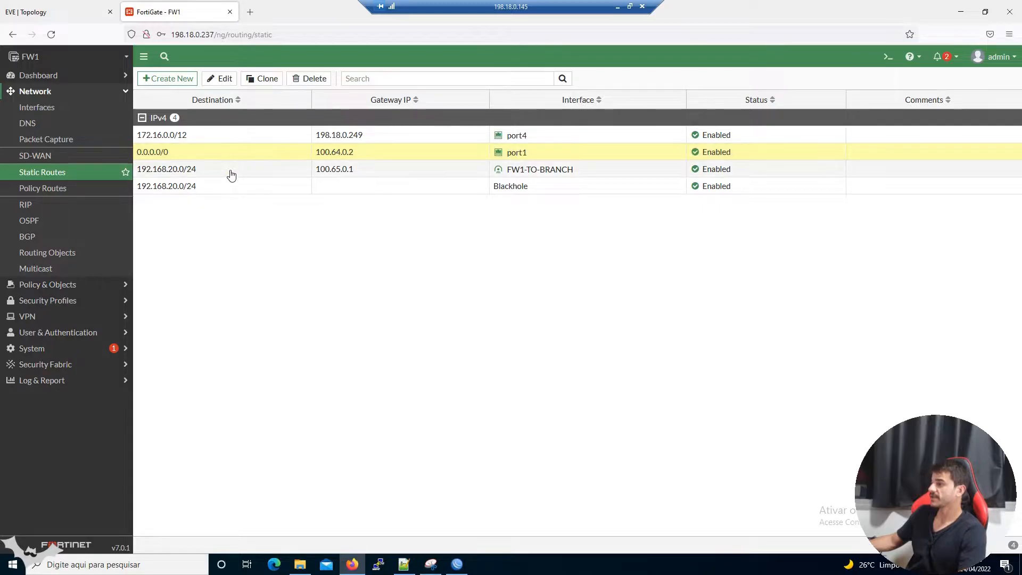
click(64, 13)
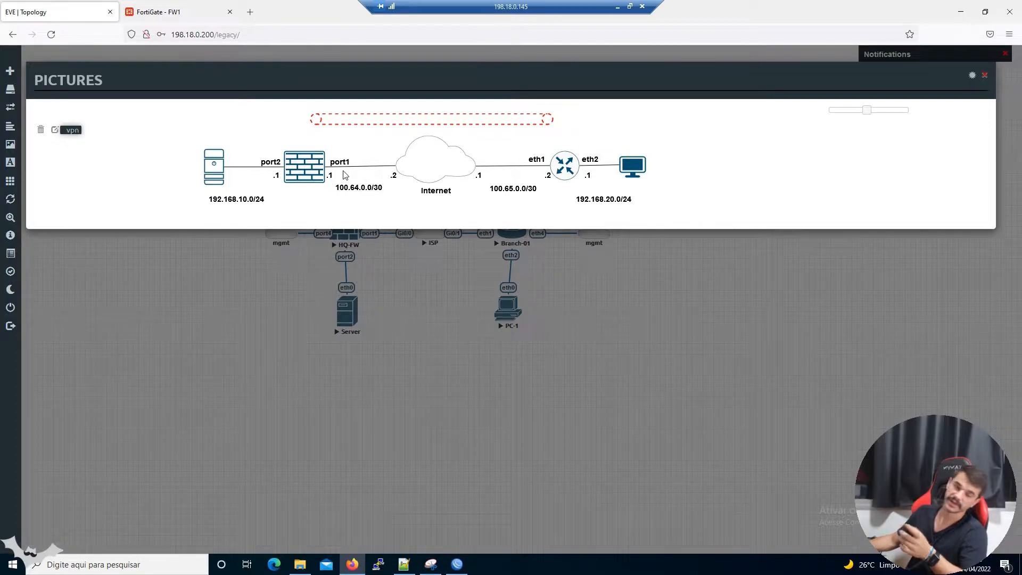
click(160, 12)
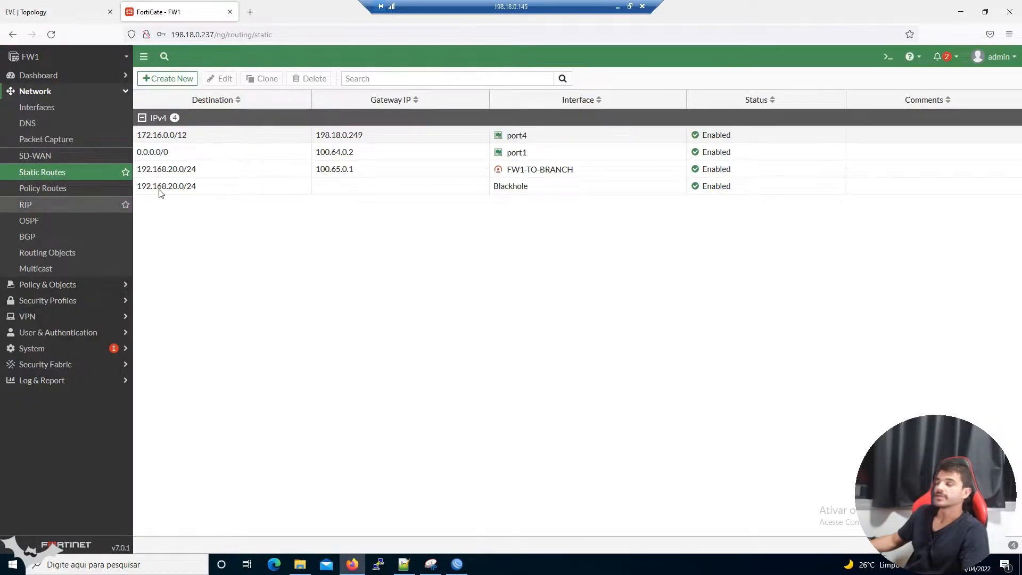
click(69, 318)
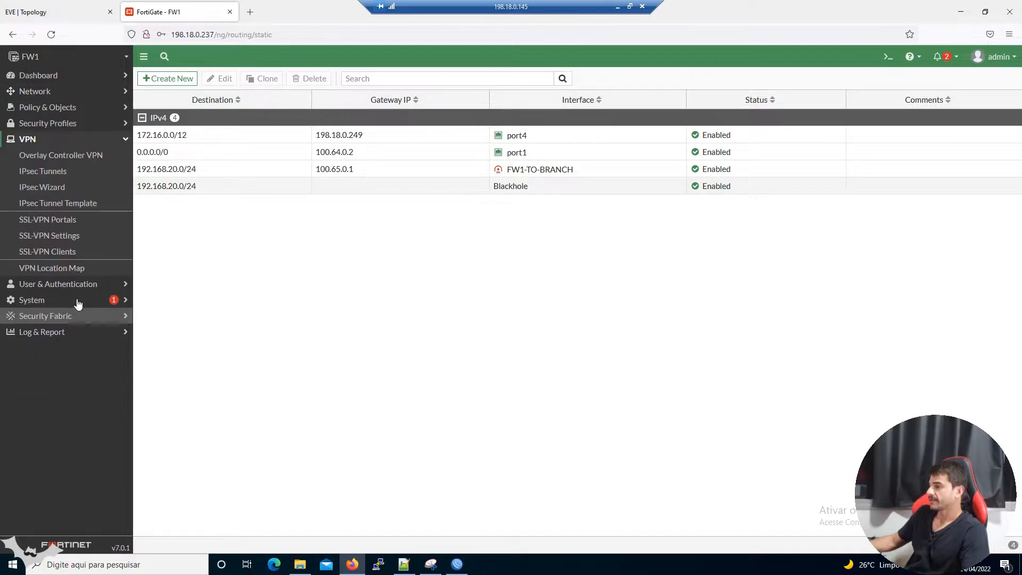
Open the FW1-TO-BRANCH IPsec tunnel for editing and inspect its remote gateway address.
click(63, 175)
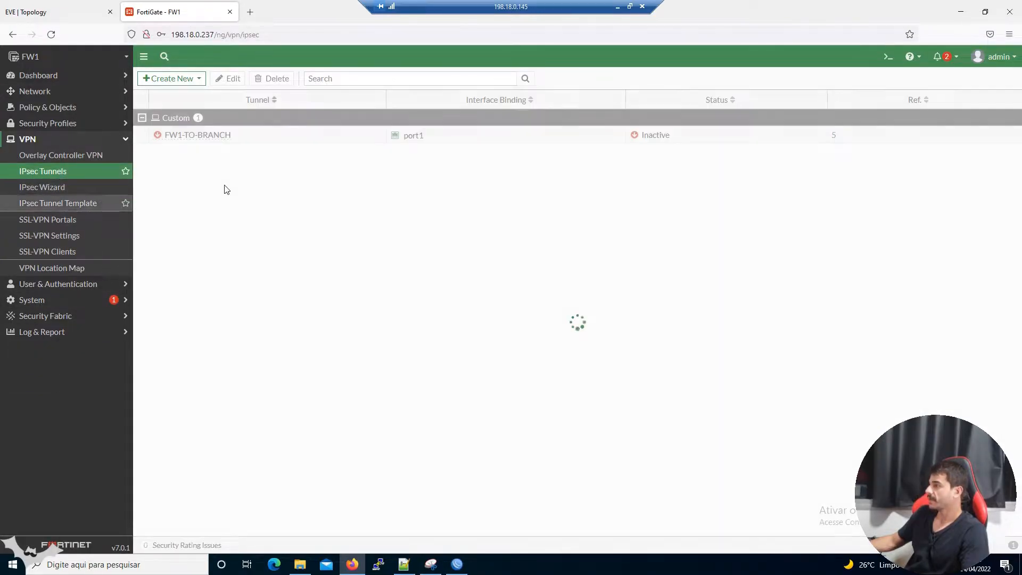
click(212, 138)
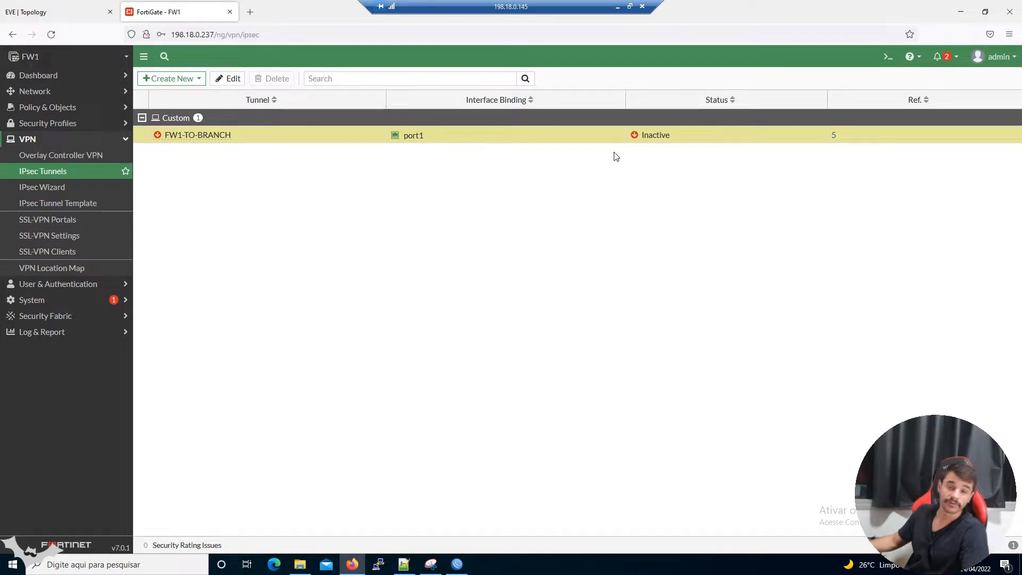
click(220, 78)
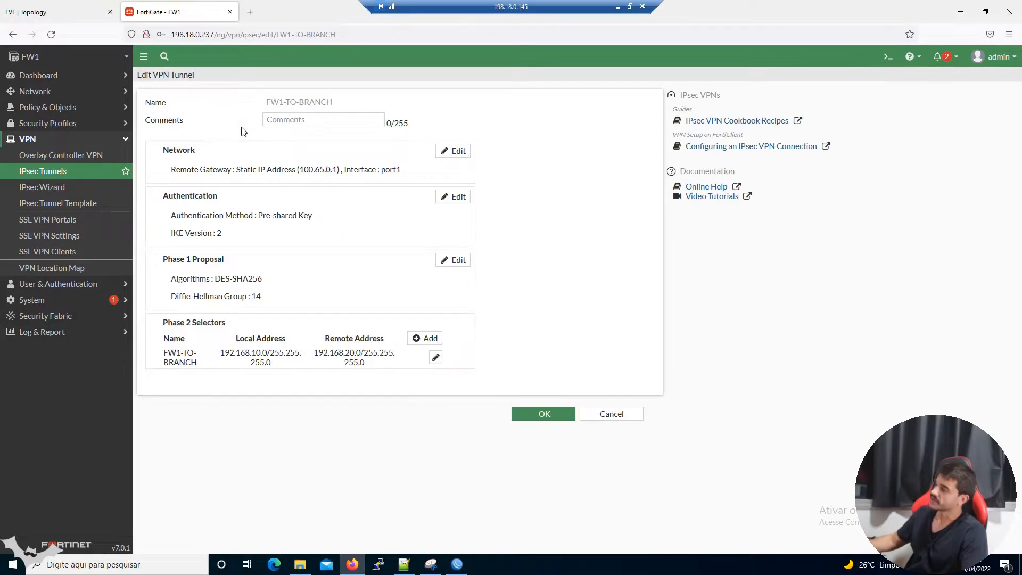
click(267, 170)
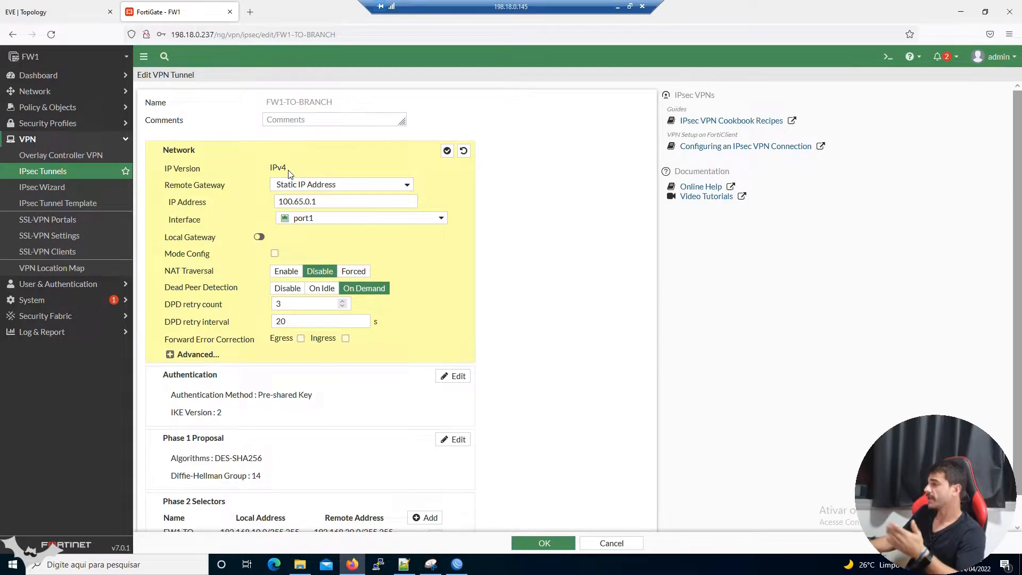
scroll(289, 174, down, 1)
double_click(314, 173)
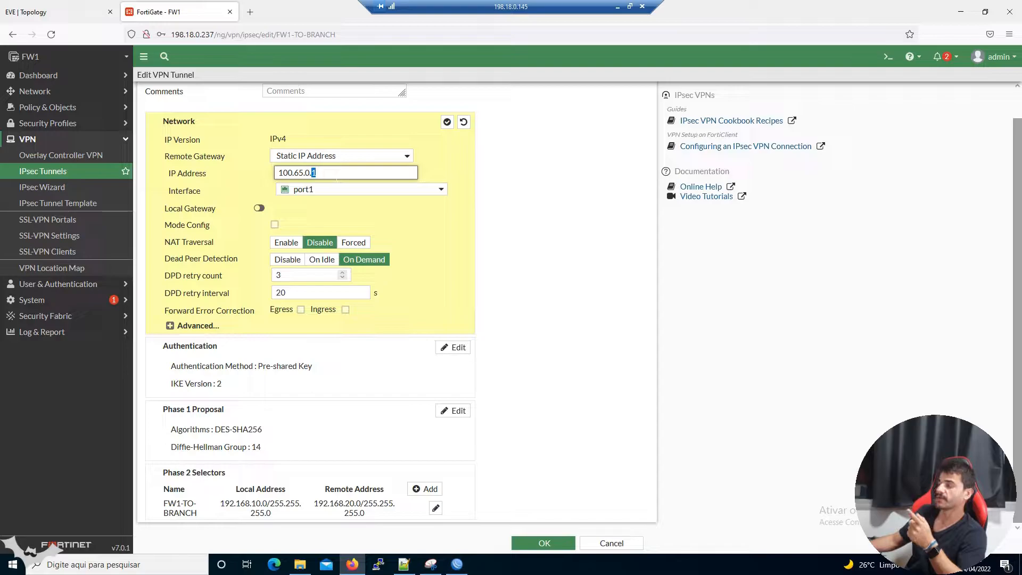
key(ctrl+a)
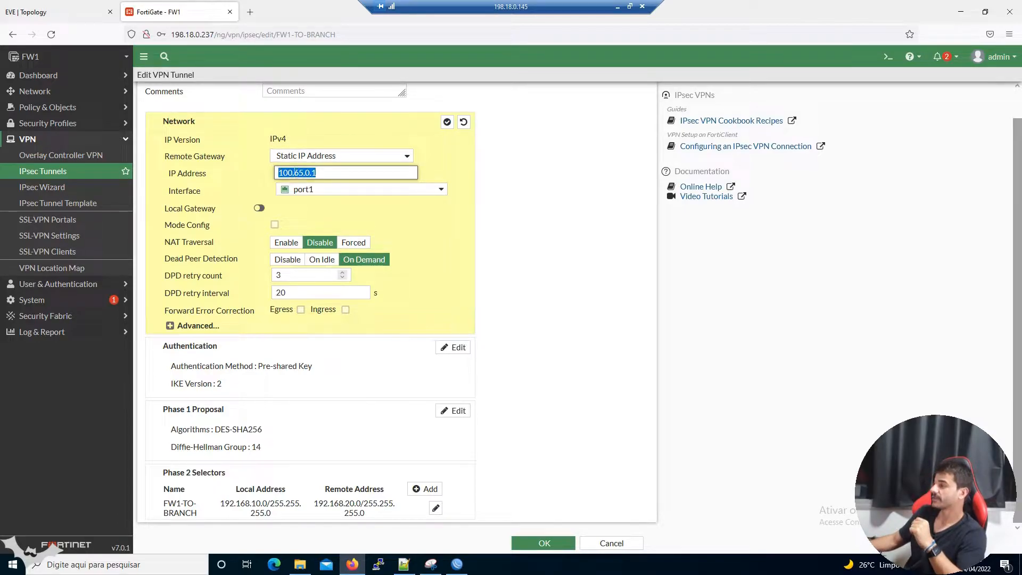
Check peer addresses against the diagram, review authentication settings, then cancel and discard the unsaved tunnel edits.
click(43, 11)
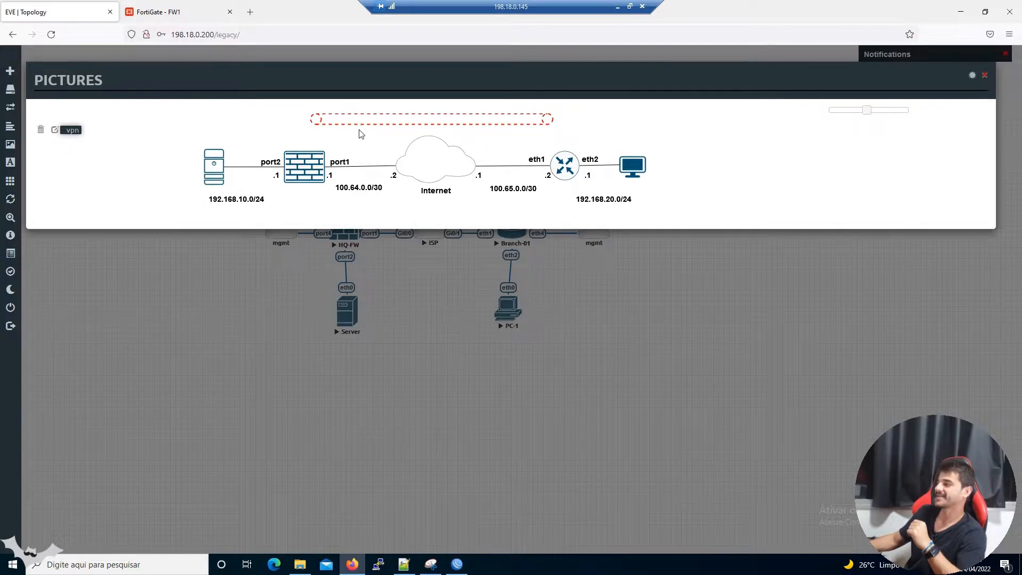
click(191, 15)
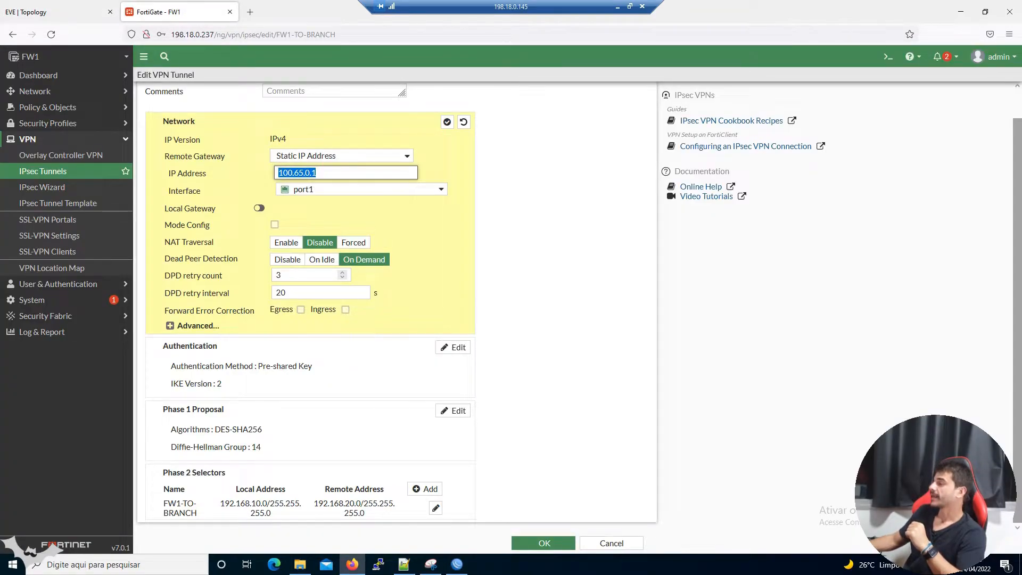
double_click(314, 172)
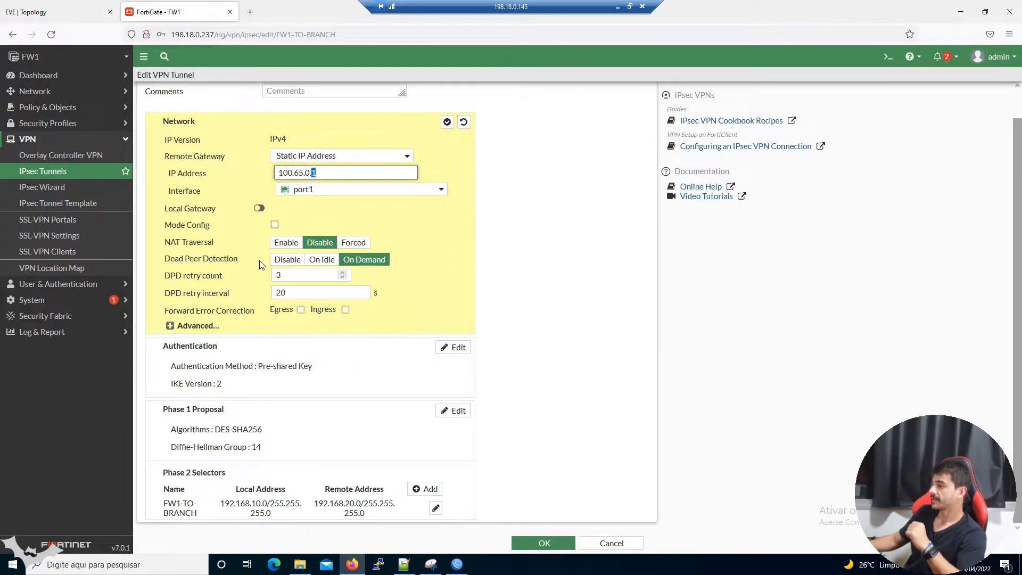
click(271, 358)
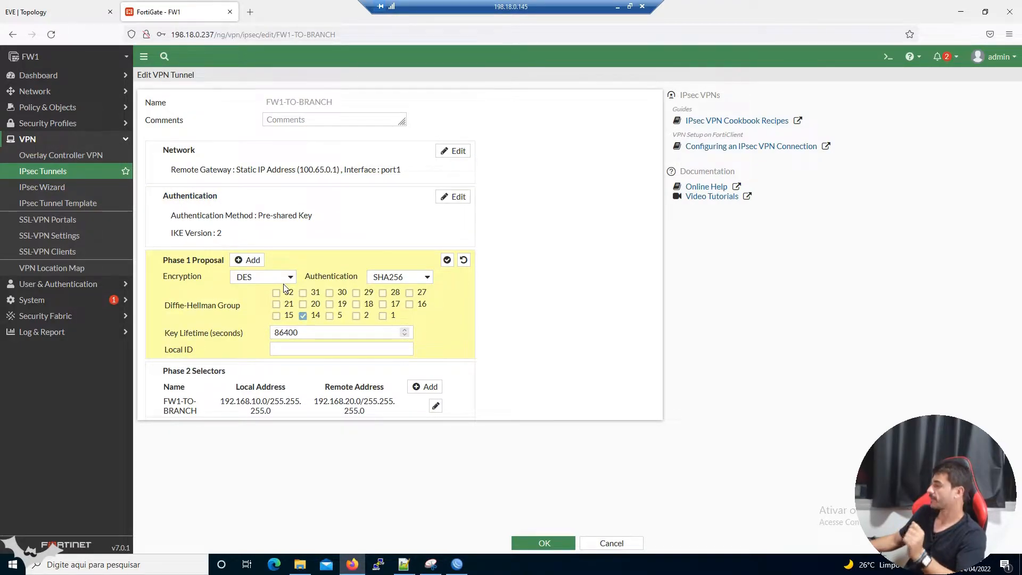
click(603, 544)
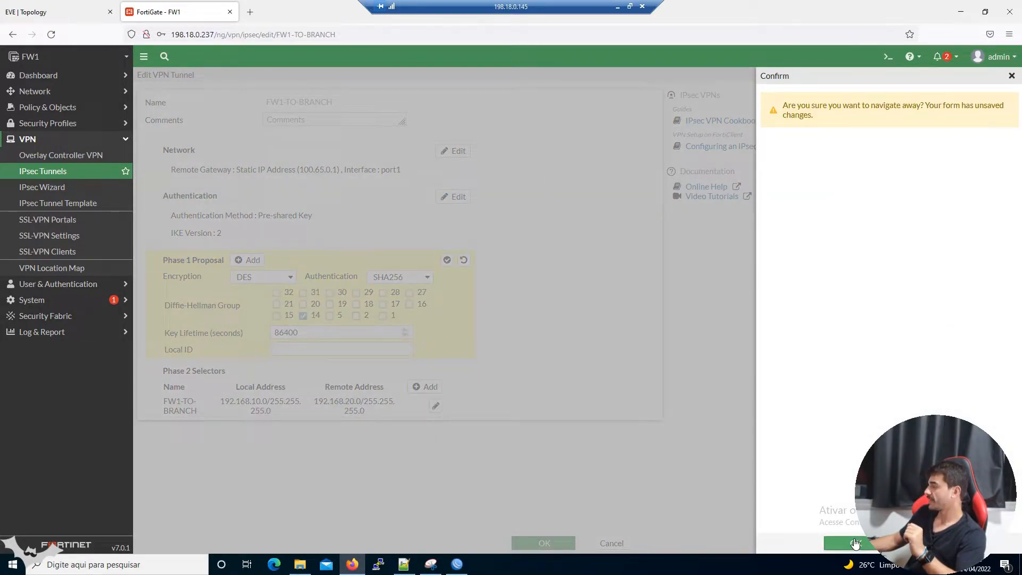
click(854, 543)
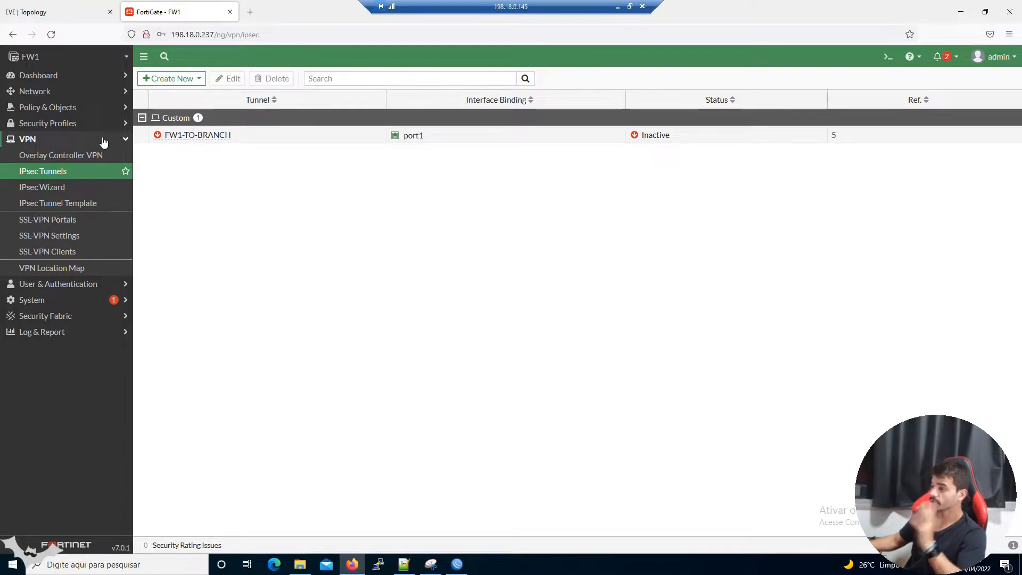
Show the EVE 'vpn' topology picture with the HQ-to-branch LAN and public link addressing.
click(66, 14)
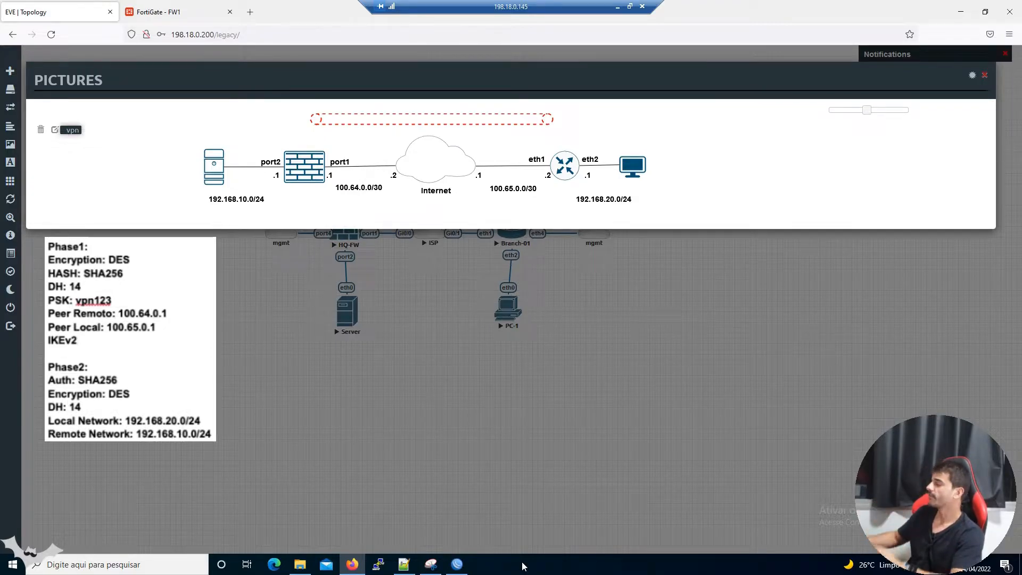
Maximize the WinBox router session and review the 100.65.0.1/30 and 198.18.0.236 address entries.
mouse_move(459, 568)
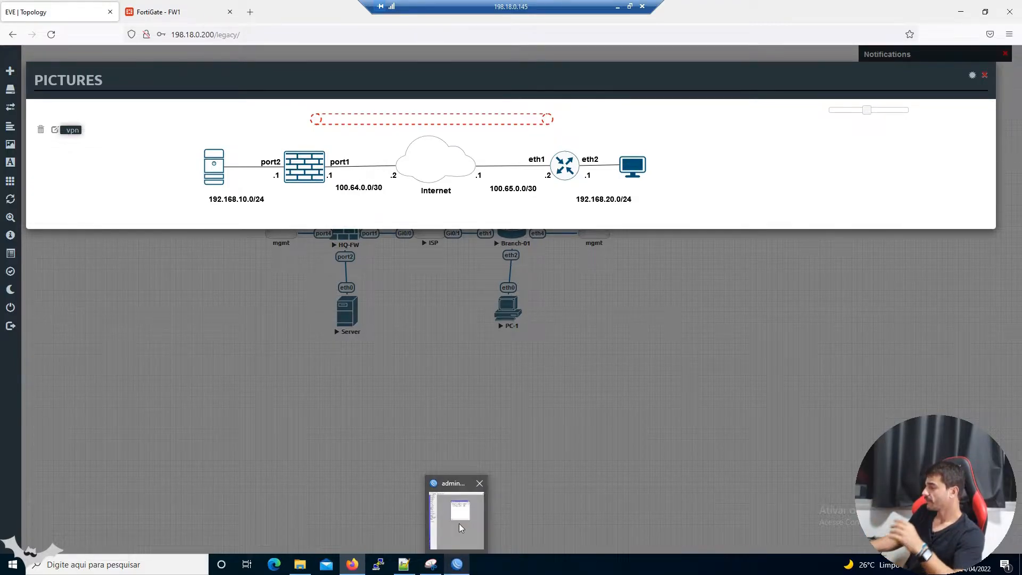
click(476, 519)
click(986, 7)
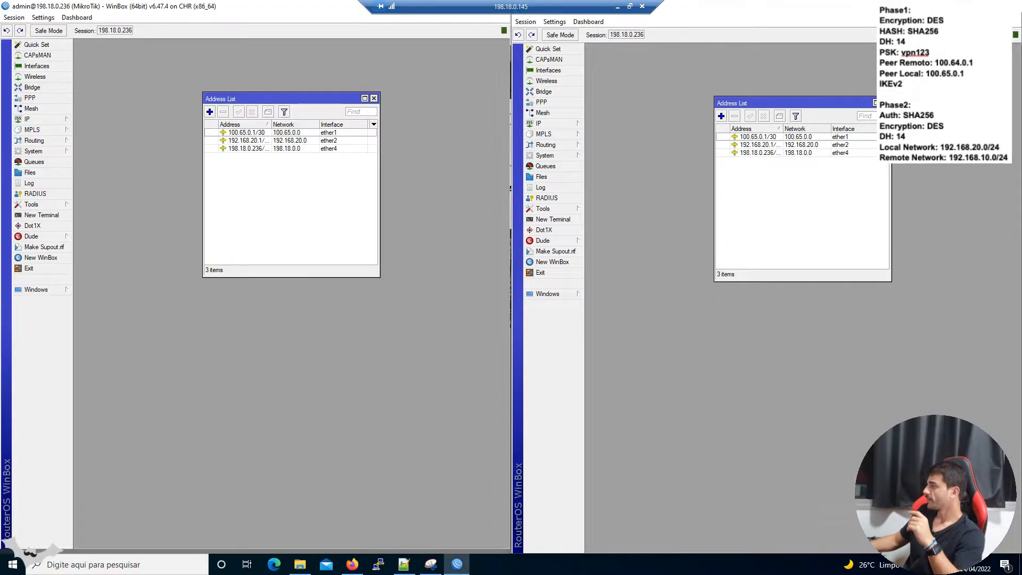
click(323, 132)
click(325, 149)
Review the router's route list, then close both the route and address lists.
click(46, 118)
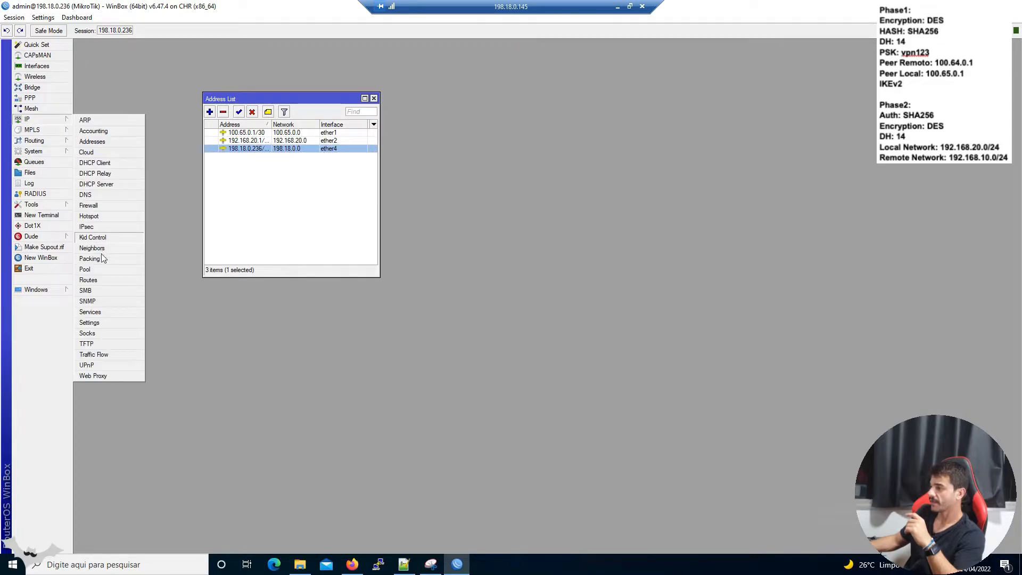
click(104, 275)
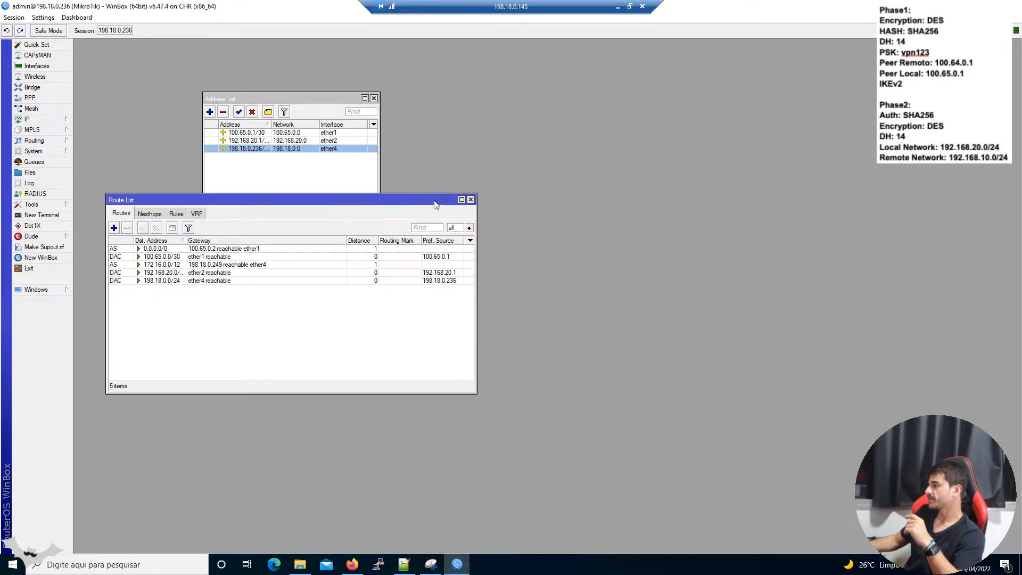
click(470, 199)
click(374, 98)
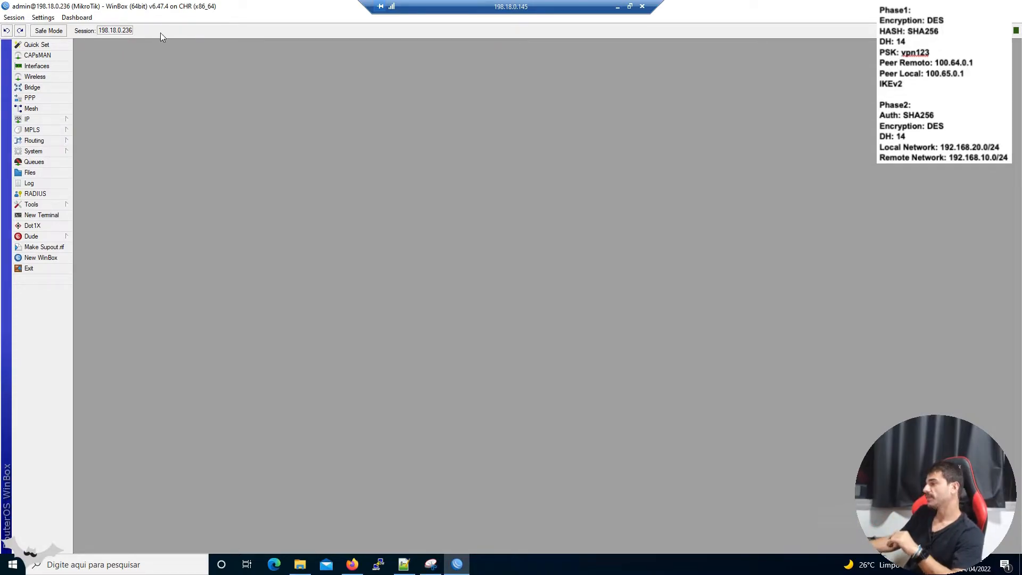
click(46, 120)
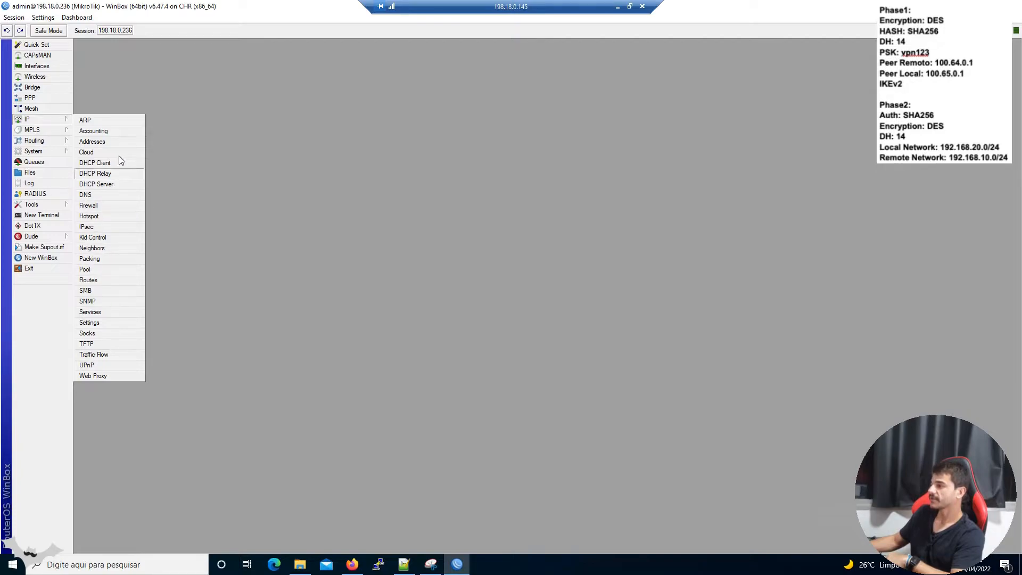
Open the IPsec window, move it to the upper left, and show its Profiles list.
click(107, 226)
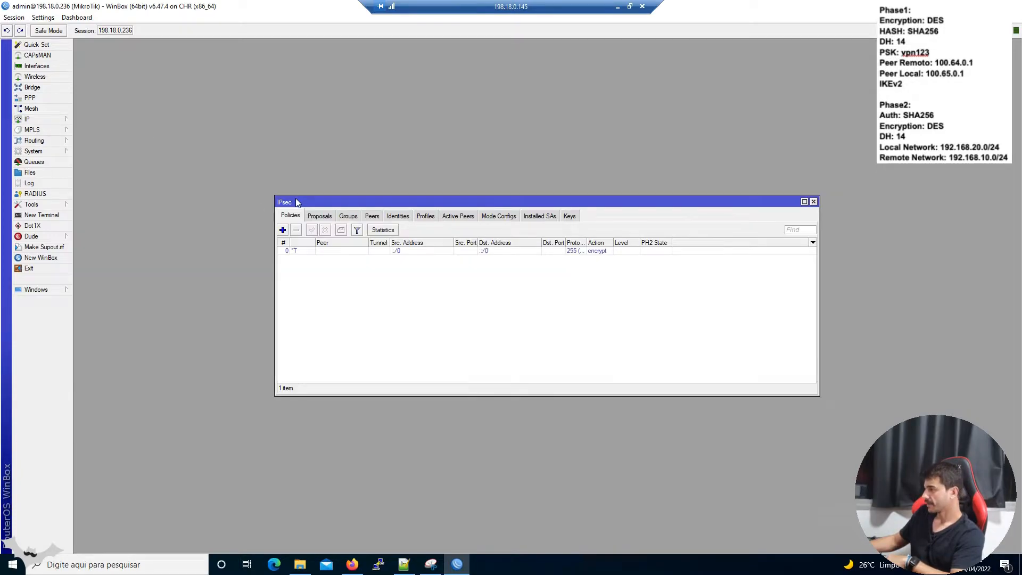
drag(297, 201, 165, 93)
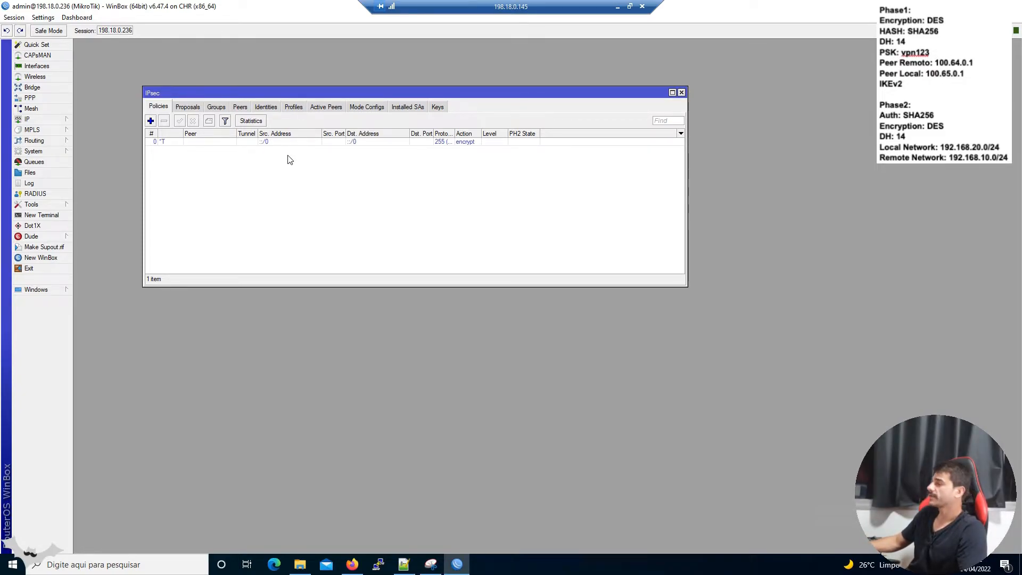
click(295, 109)
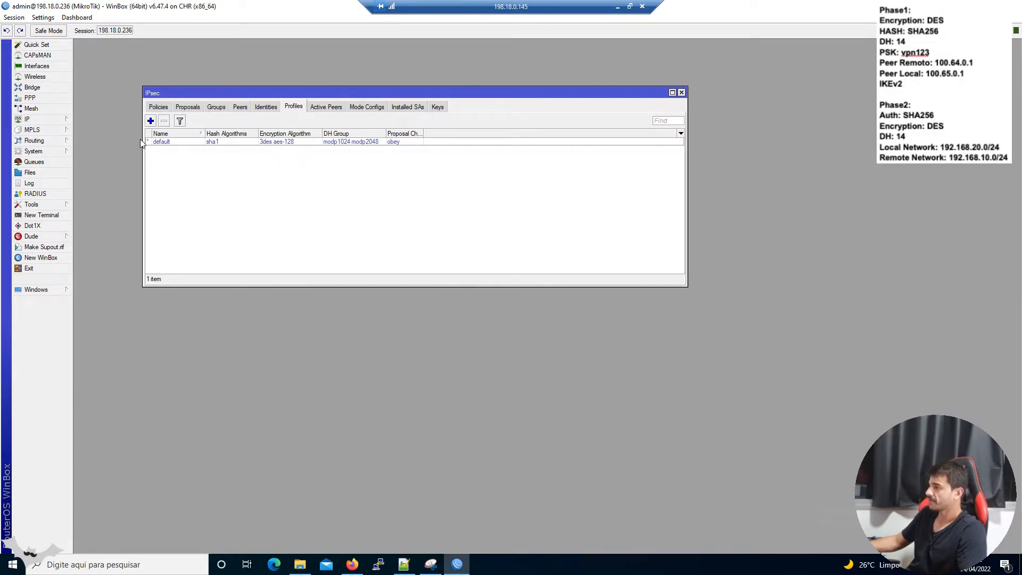
Create IPsec profile Phase1-VPN with sha256 hash, des encryption, modp2048 DH group, and NAT traversal off.
click(150, 121)
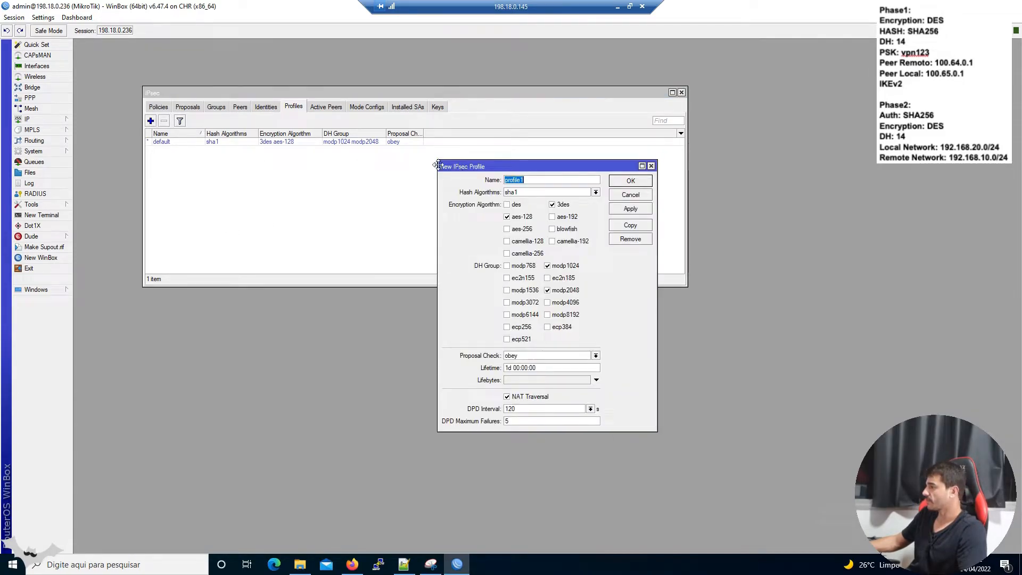
drag(462, 169, 400, 167)
text(Phase1-VPN)
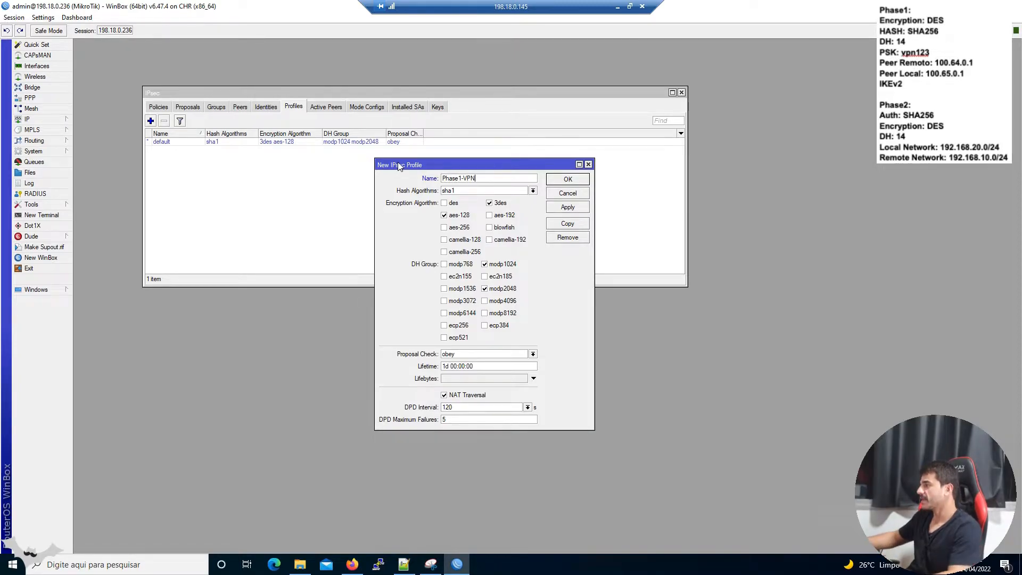
click(475, 192)
click(481, 217)
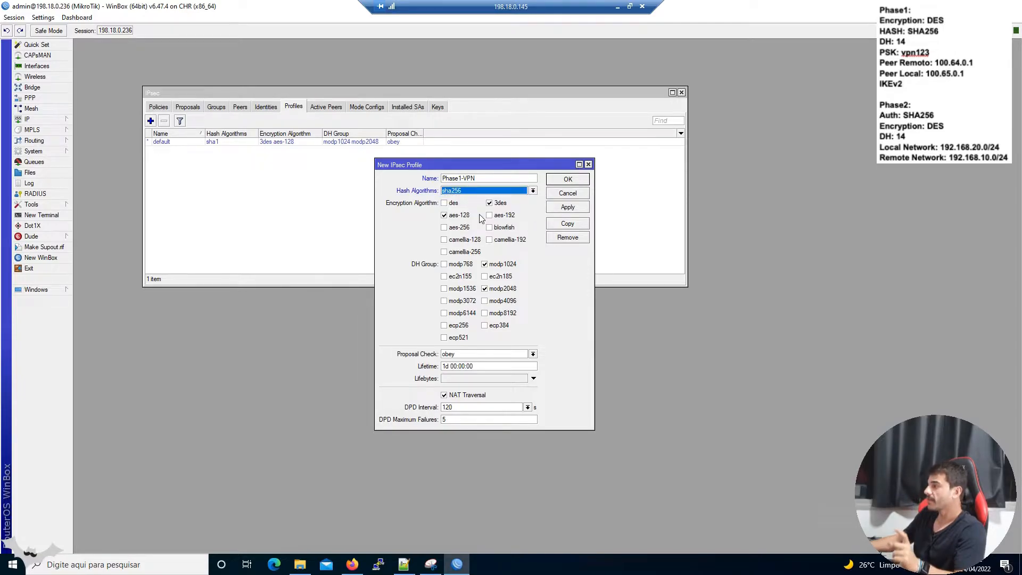
click(496, 202)
click(459, 215)
click(451, 205)
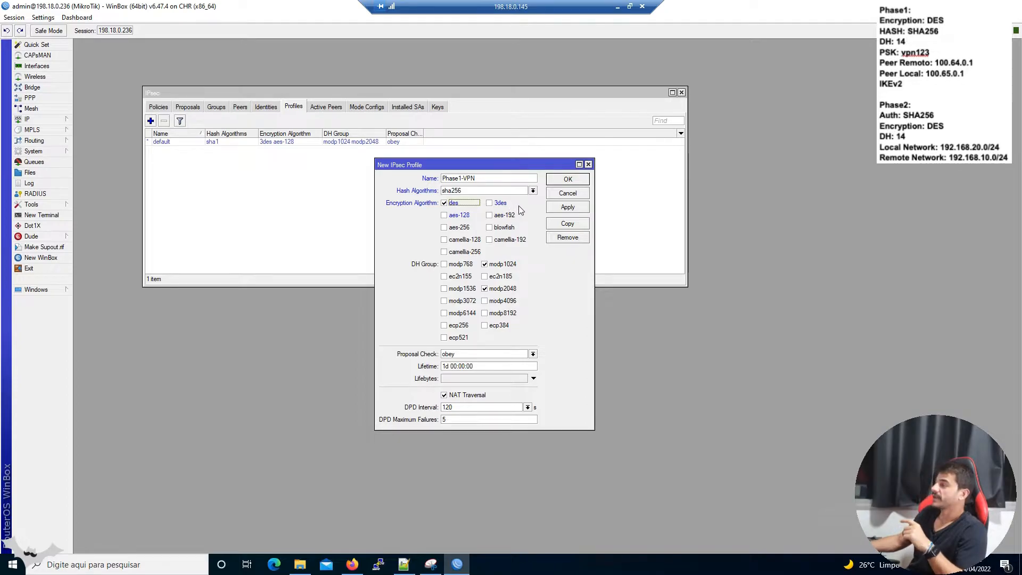
click(505, 266)
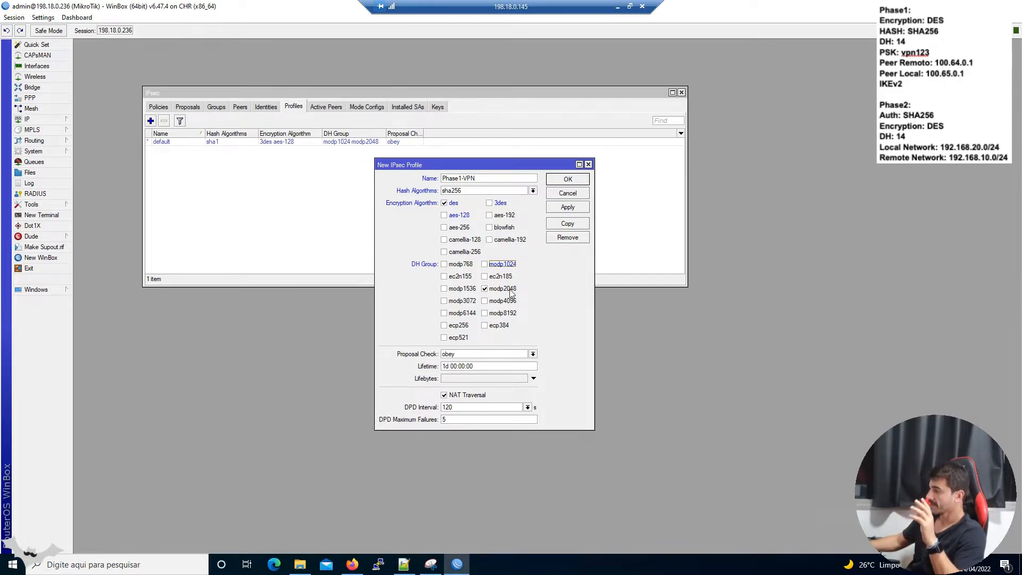
click(483, 397)
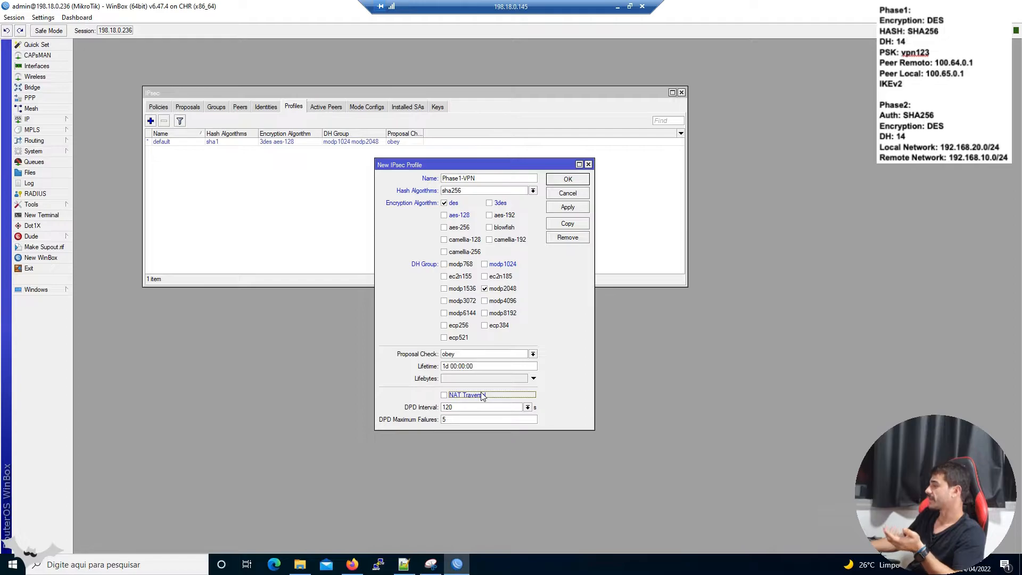
click(478, 178)
click(567, 180)
click(345, 142)
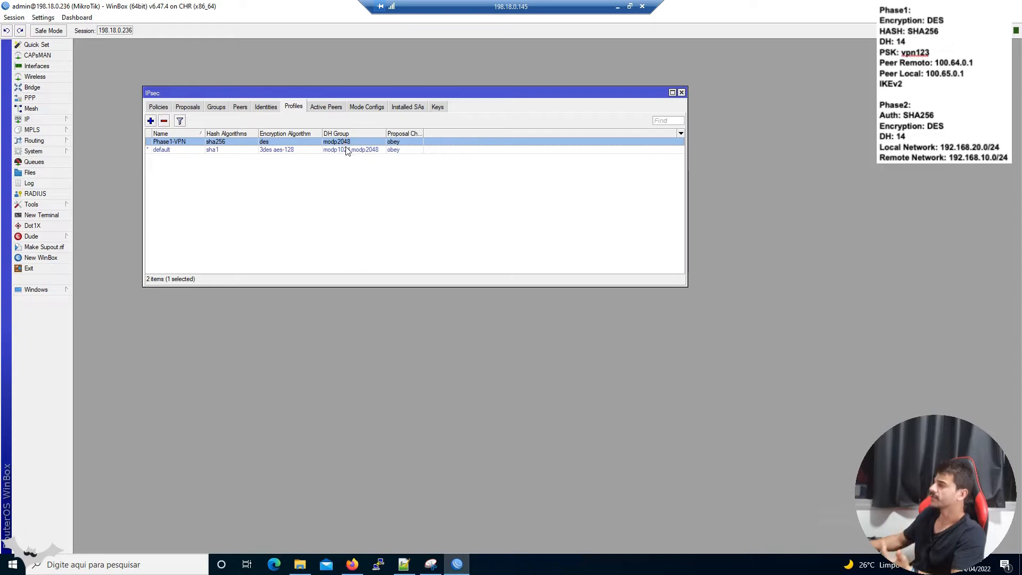
Start a new IPsec peer named VPN-Peer with remote address 100.64.0.1 and port 500.
click(240, 108)
click(150, 121)
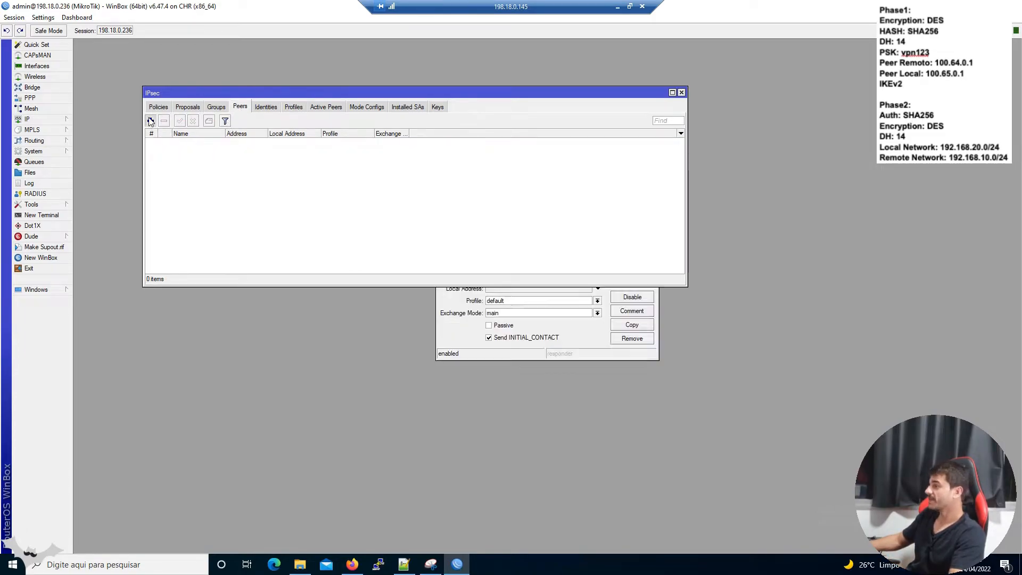
text(VP)
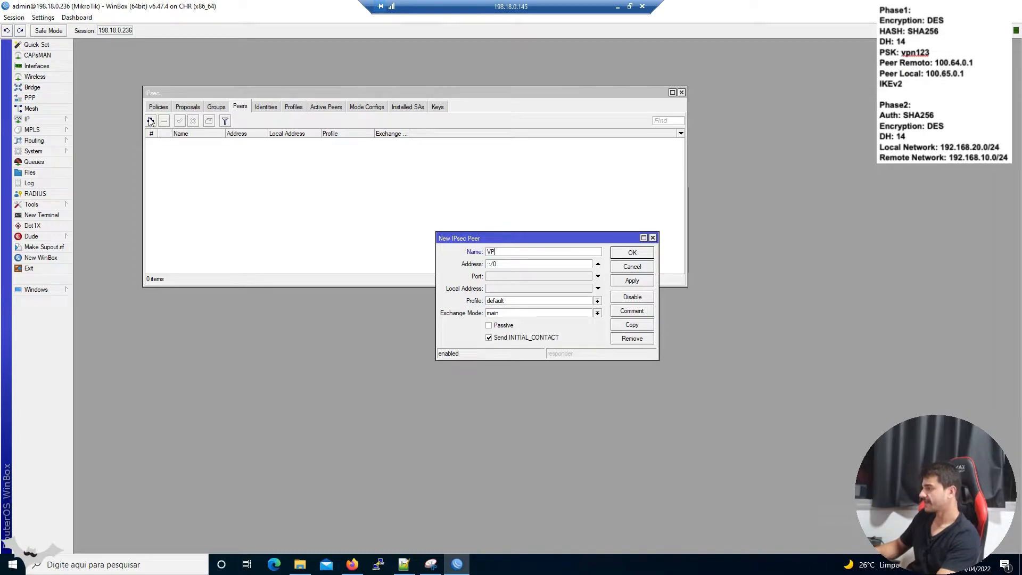
key(ctrl+a)
text(VPN-)
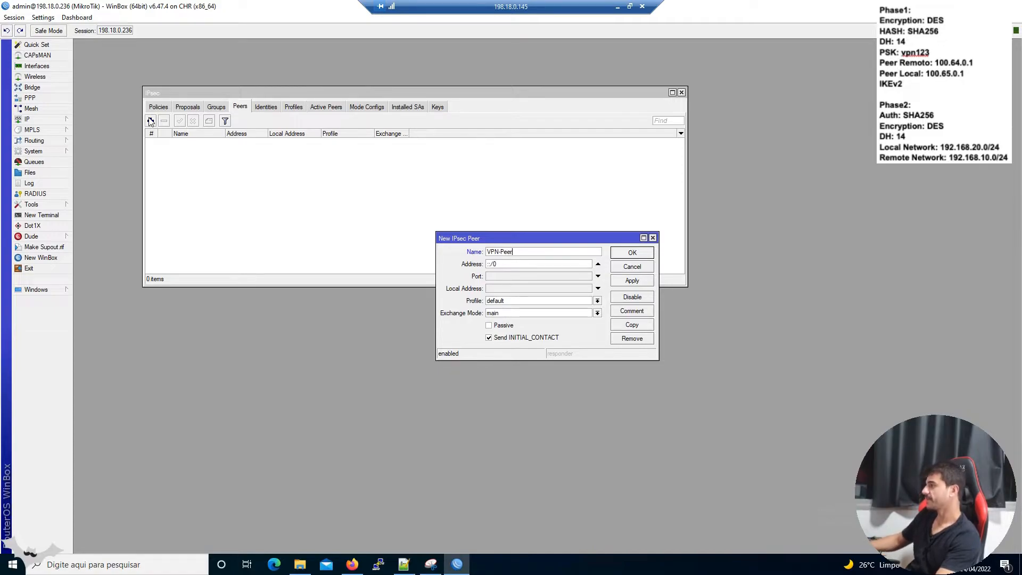
key(Tab)
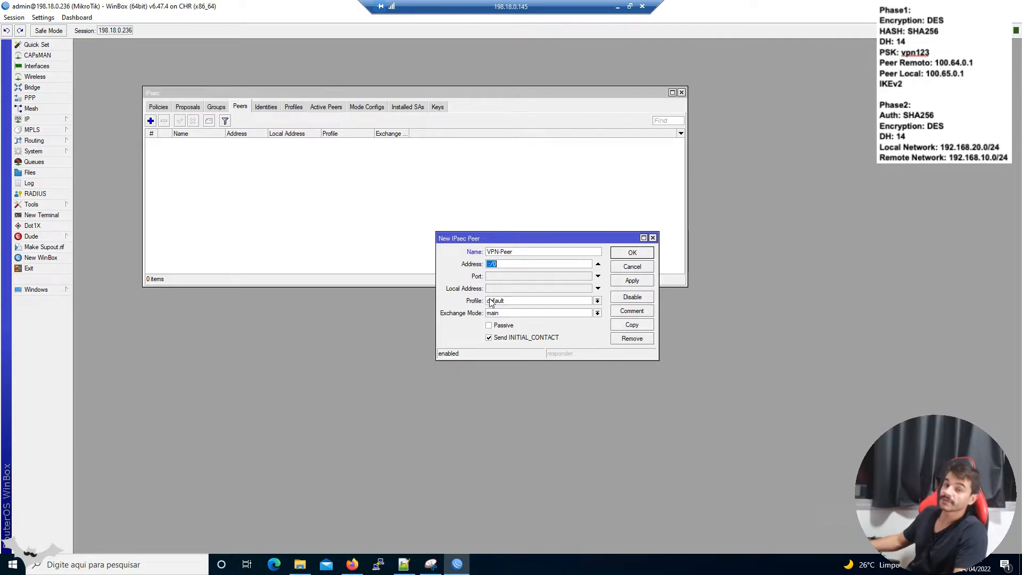
click(358, 569)
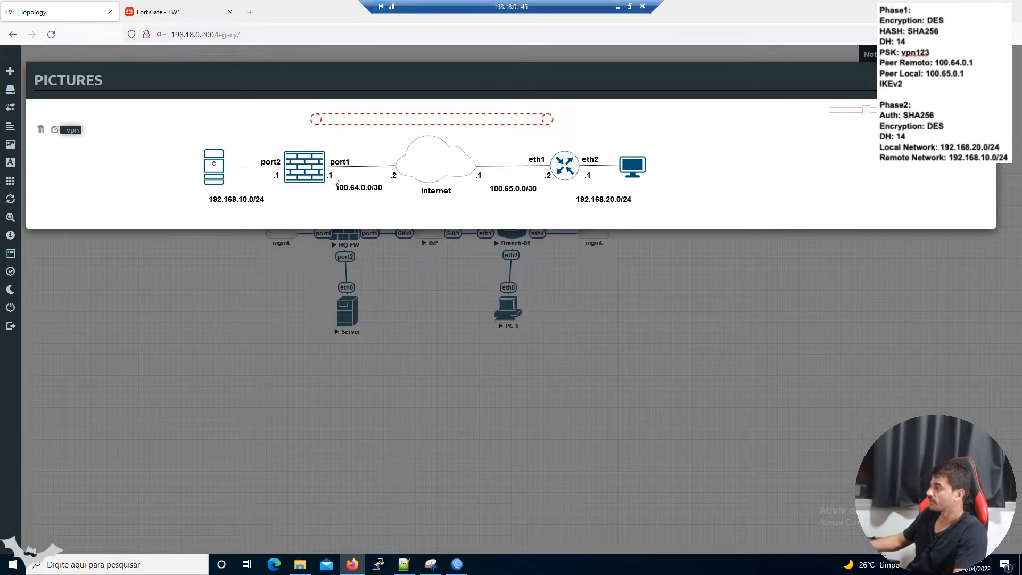
click(457, 565)
key(Tab)
text(100.64.0.1)
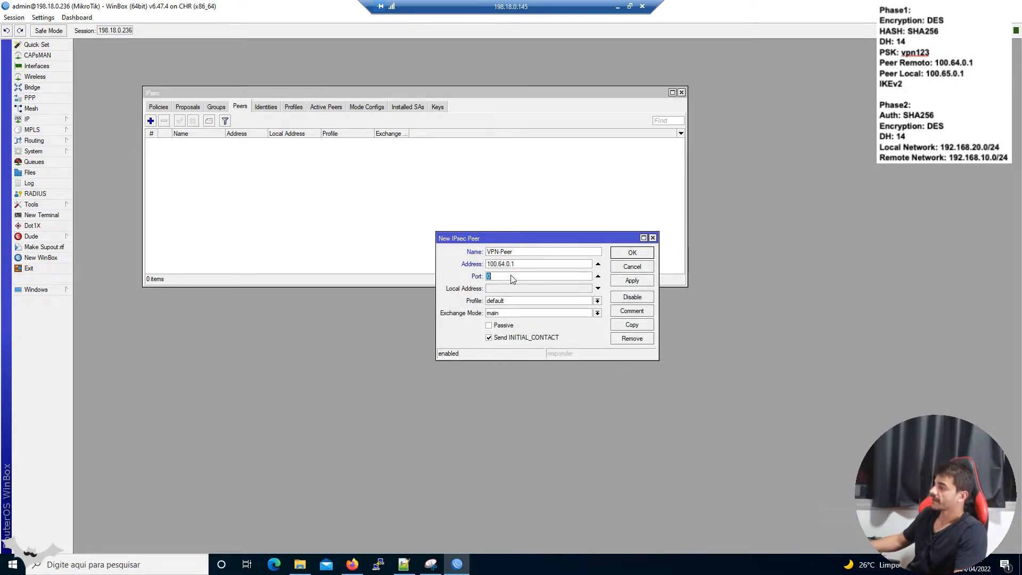
text(500)
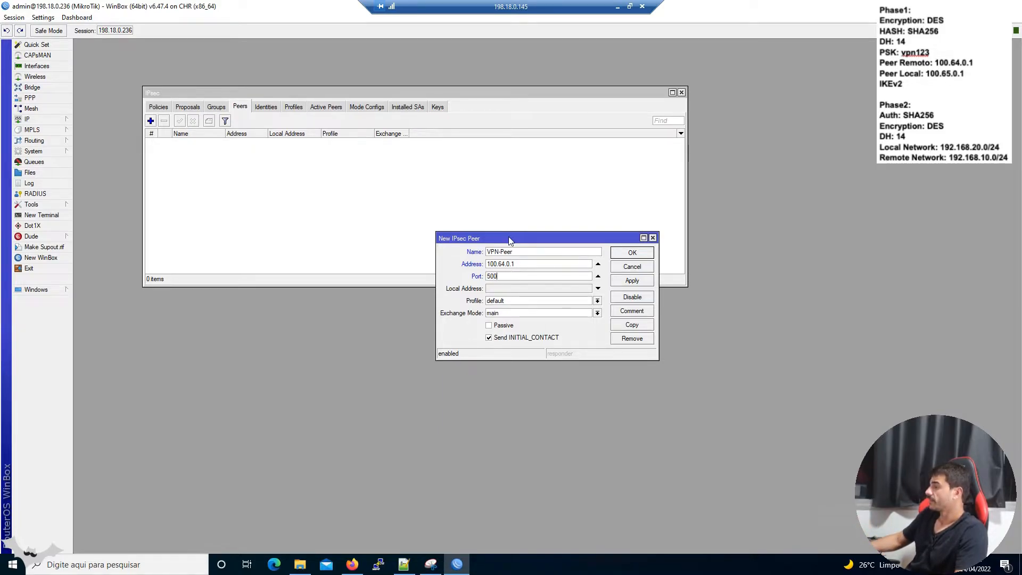
Give VPN-Peer local address 100.65.0.1, profile Phase1-VPN and IKE2 exchange mode, then save it.
drag(509, 236, 379, 146)
click(364, 200)
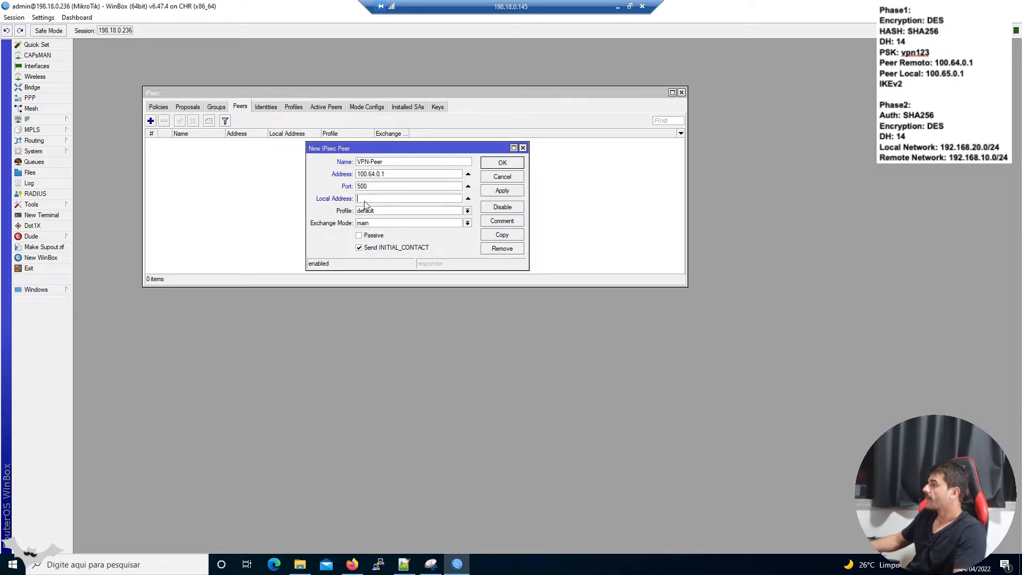
text(100.65.0.1)
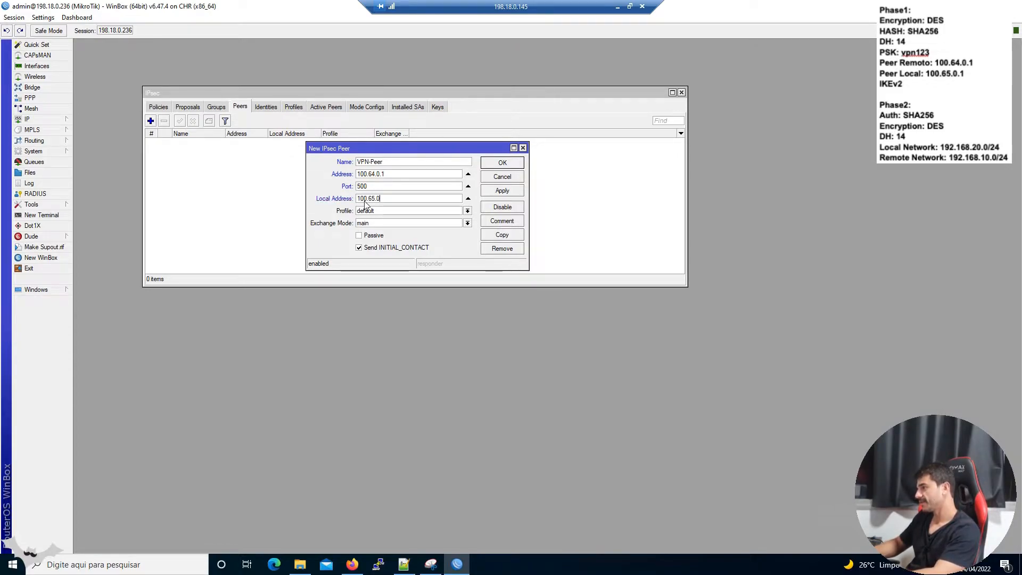
click(352, 565)
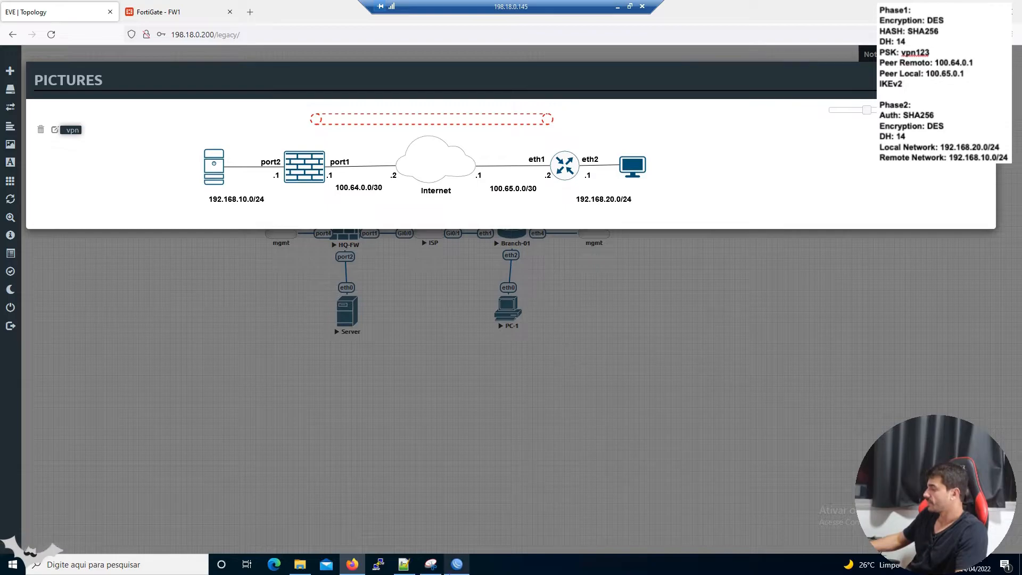
click(431, 564)
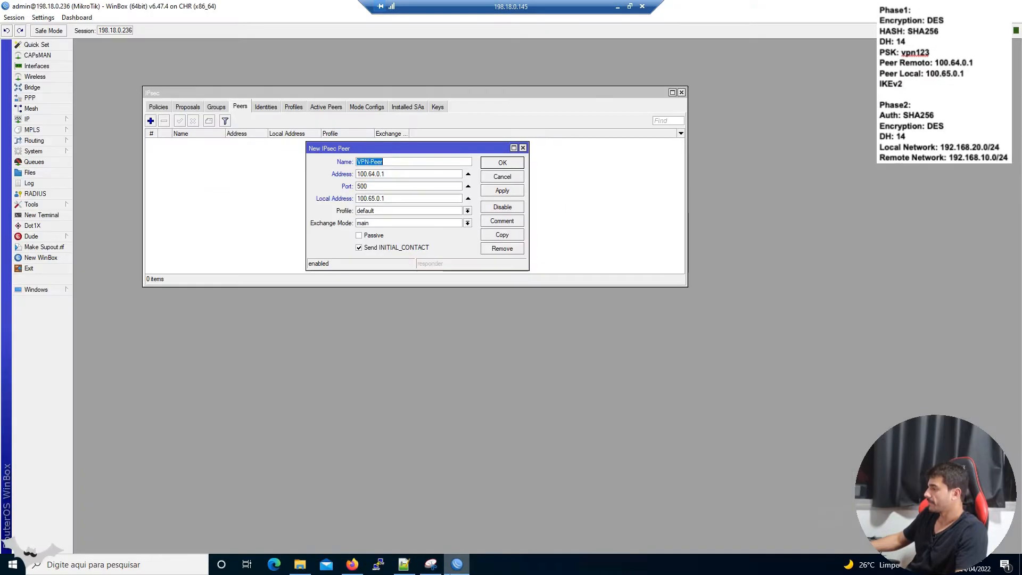
click(385, 212)
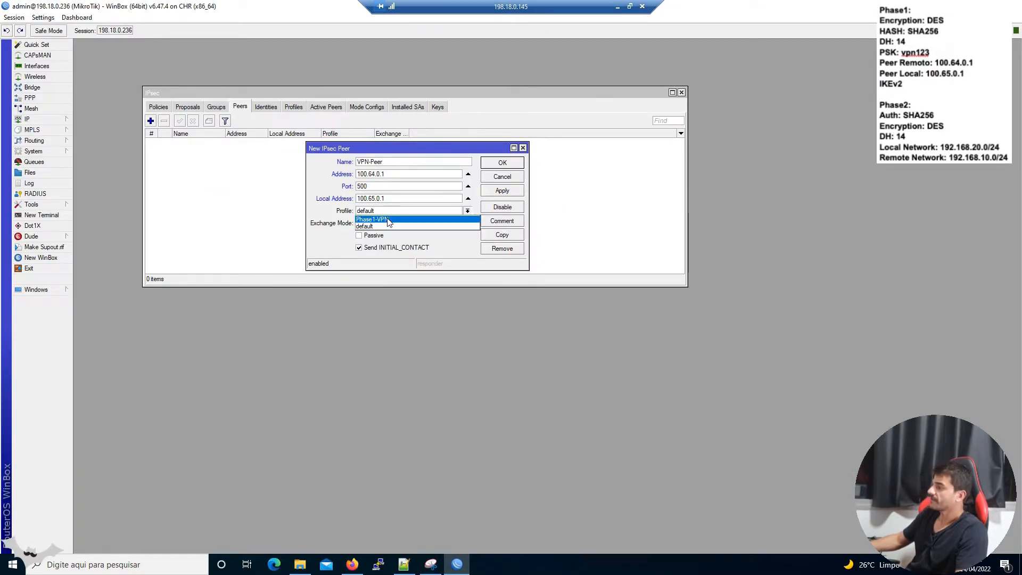
click(387, 219)
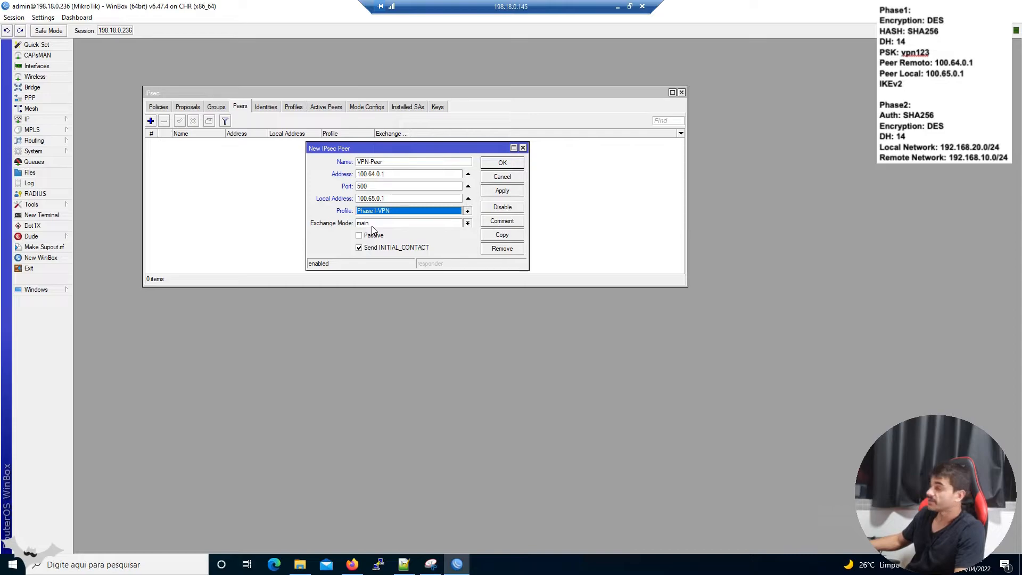
click(377, 223)
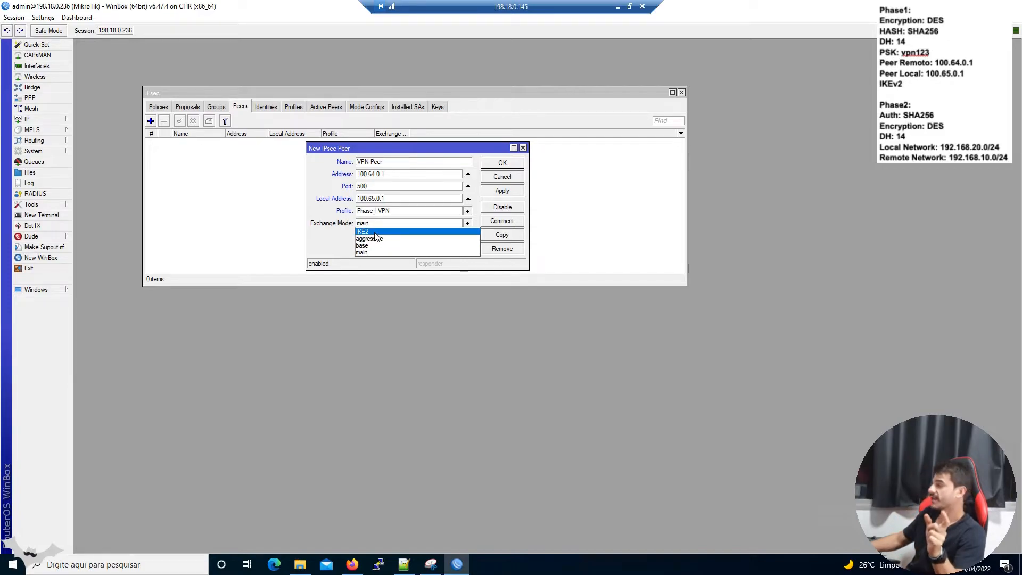
click(375, 233)
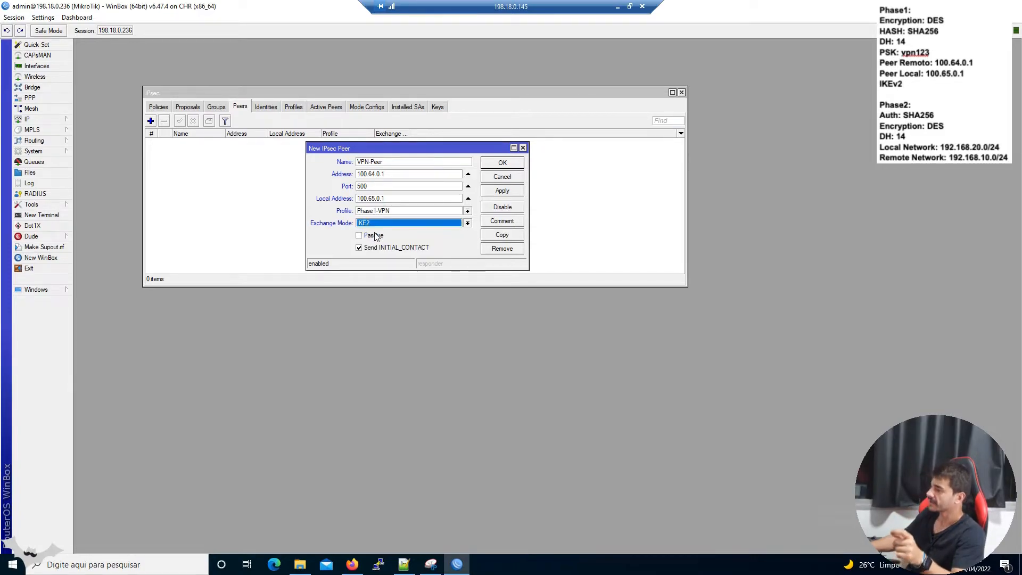
click(509, 164)
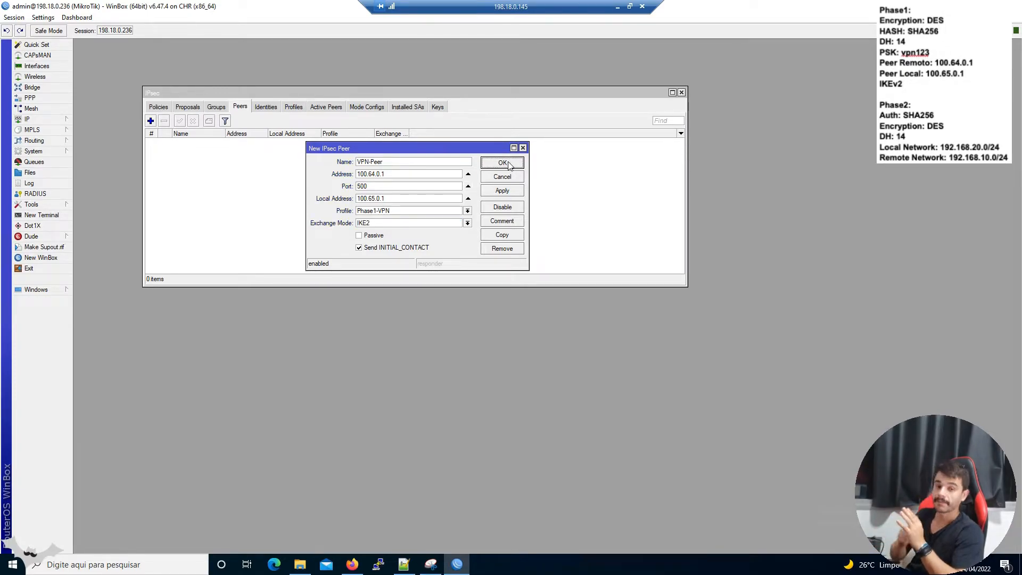
click(508, 165)
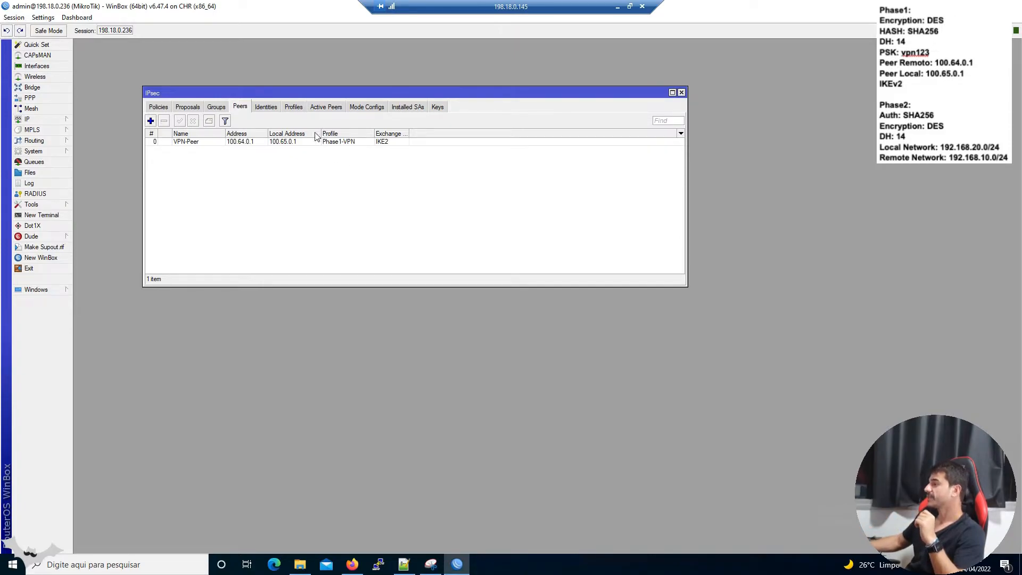
Create an IPsec identity for peer VPN-Peer using pre-shared key authentication and enter the shared secret.
click(273, 109)
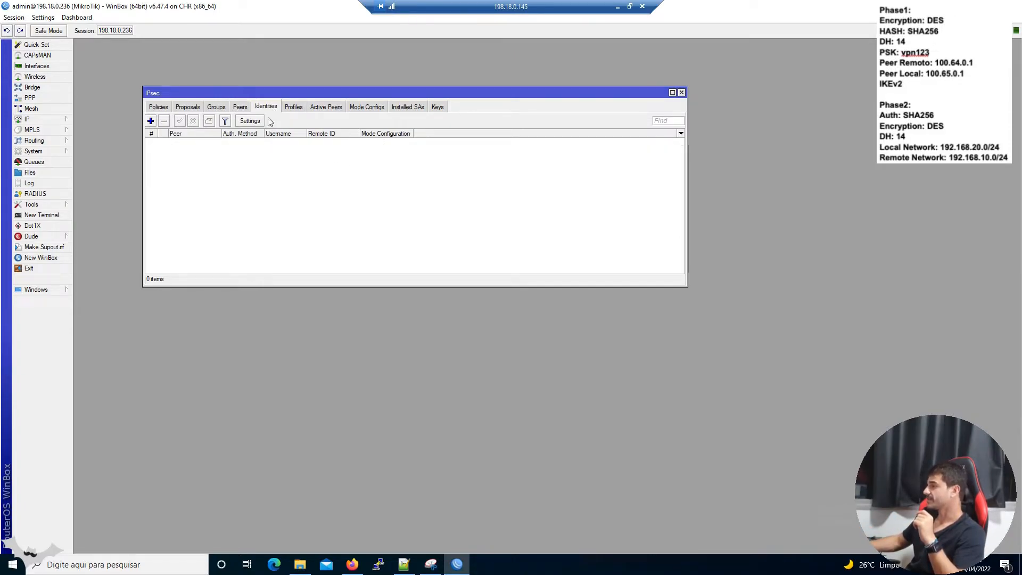
click(151, 121)
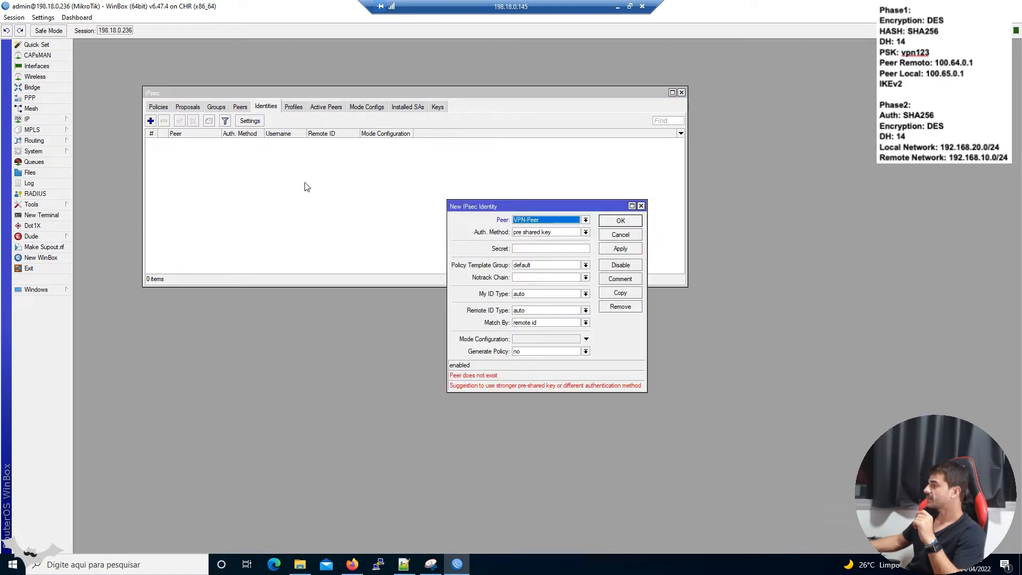
click(518, 222)
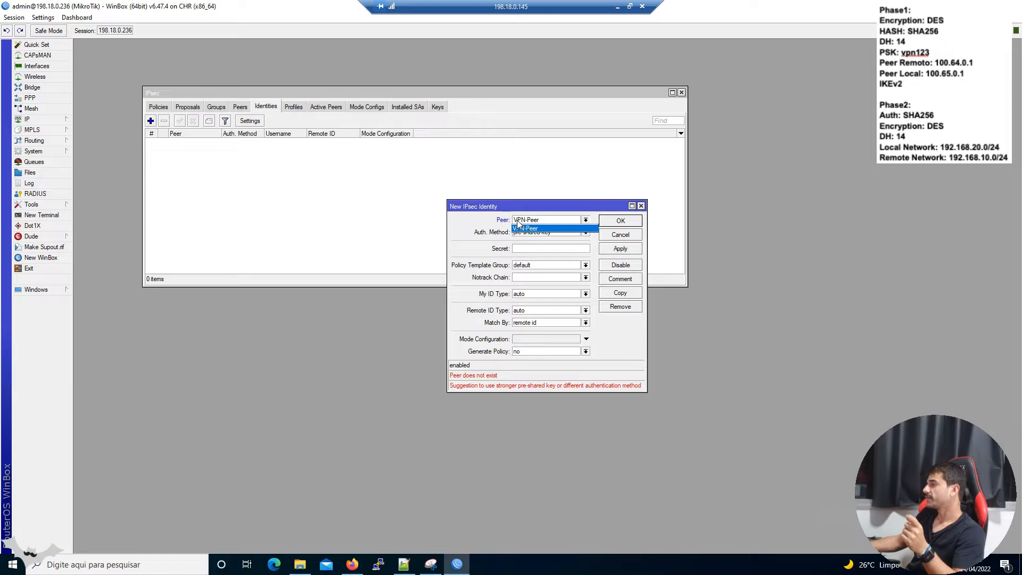
click(519, 227)
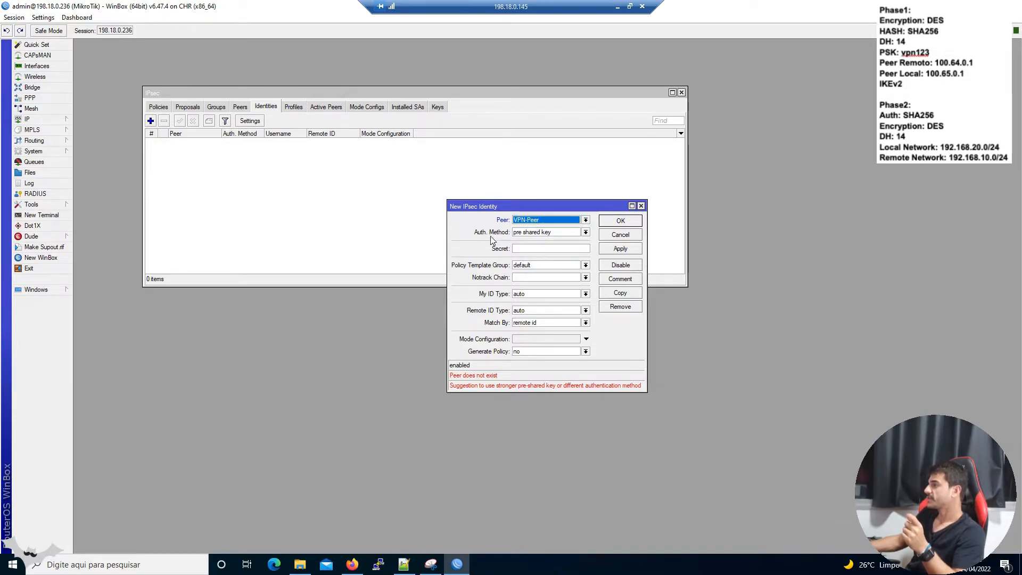
click(530, 233)
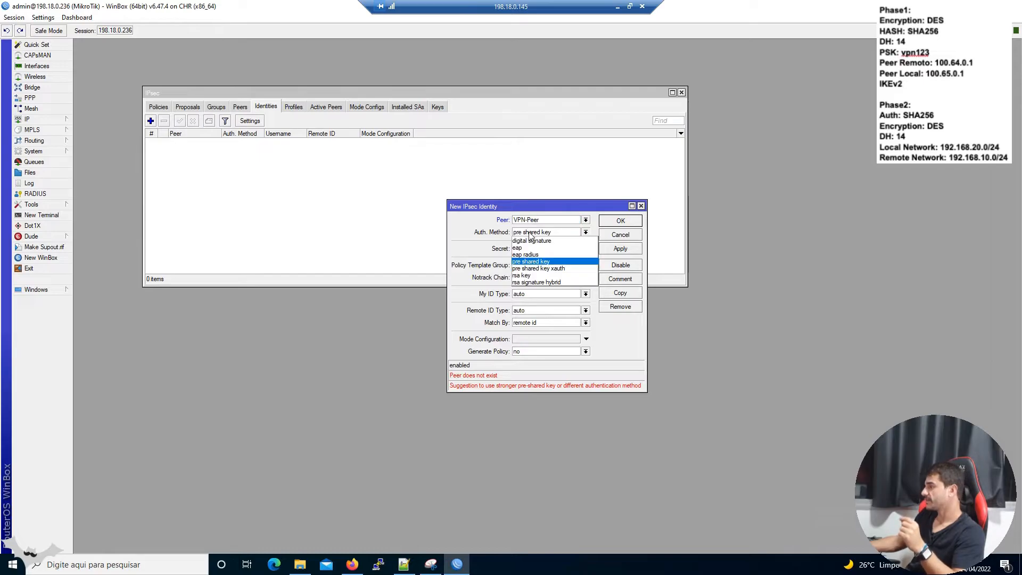
click(530, 234)
click(535, 248)
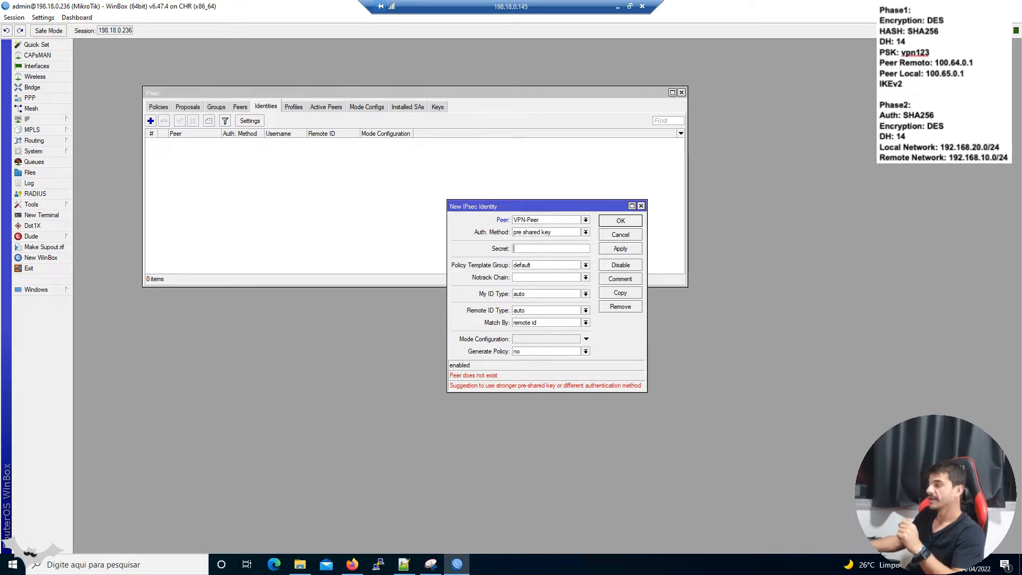
text(v)
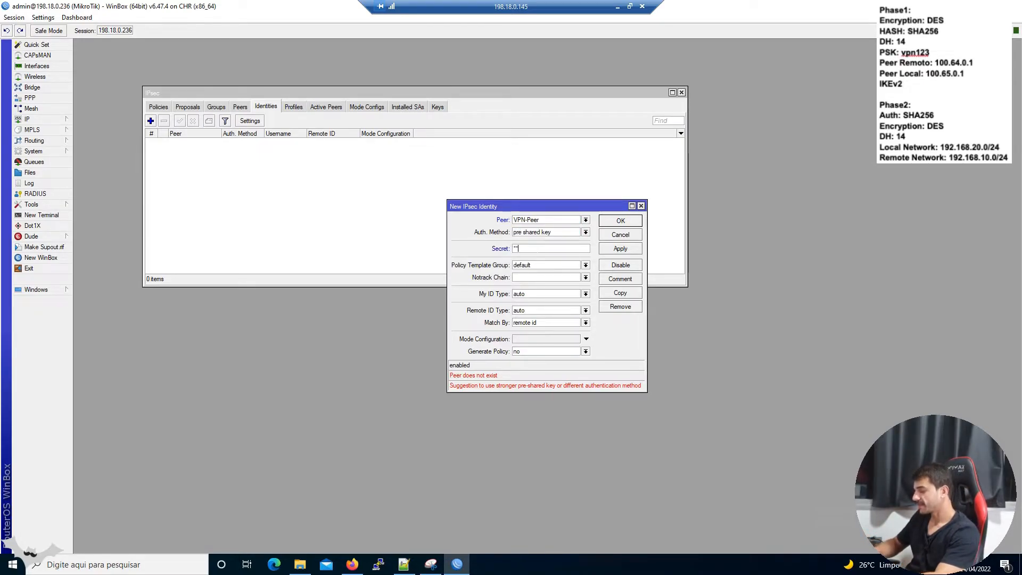
text(pn123)
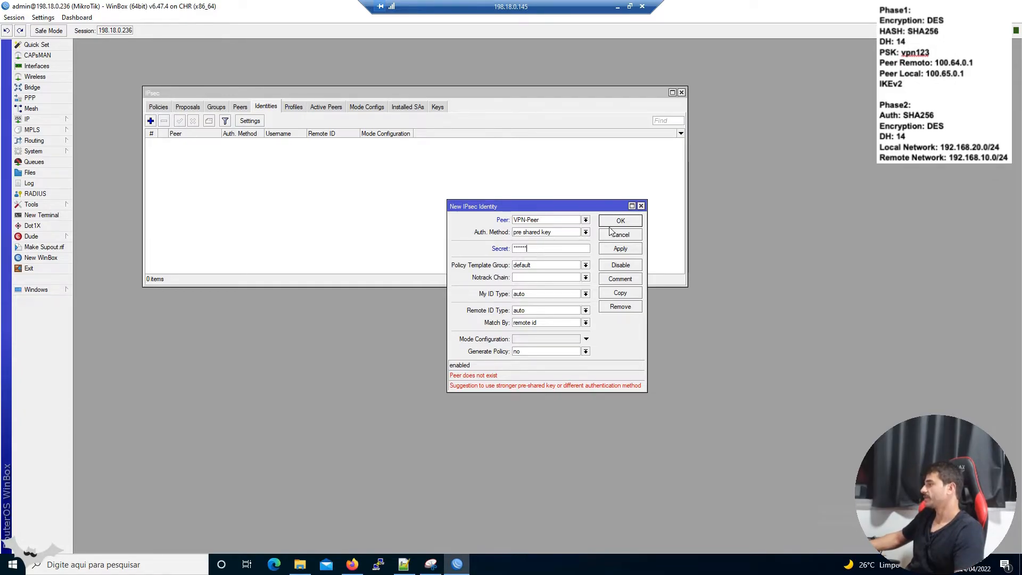
click(619, 221)
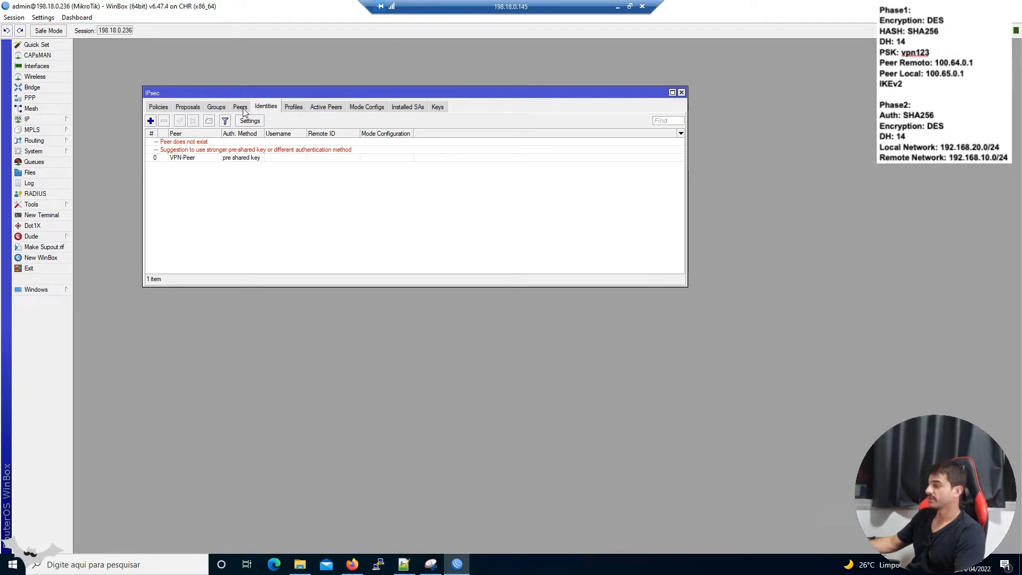
Review the Phase1-VPN profile, VPN-Peer peer and its identity, then show the Proposals list.
click(288, 107)
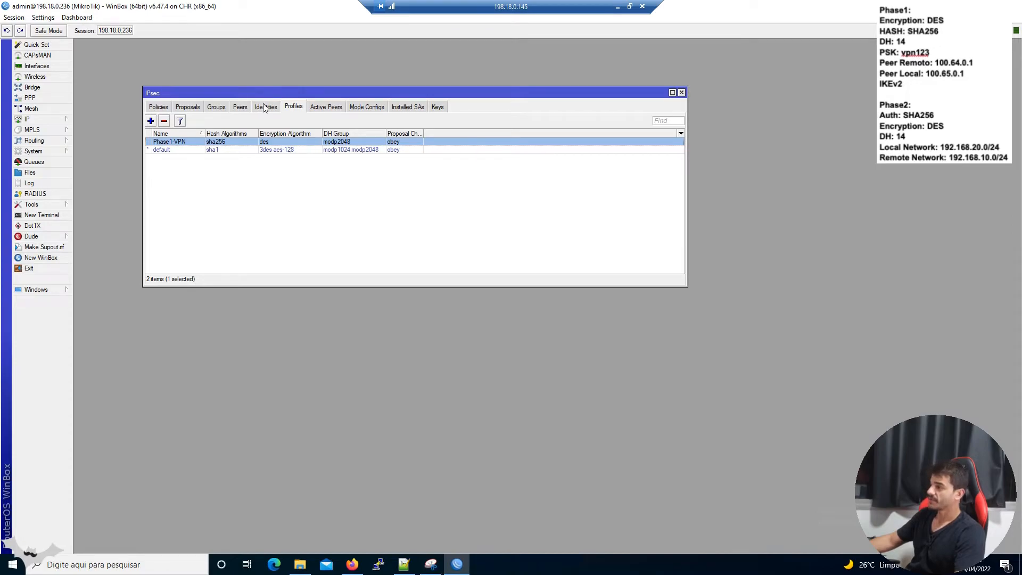
click(239, 108)
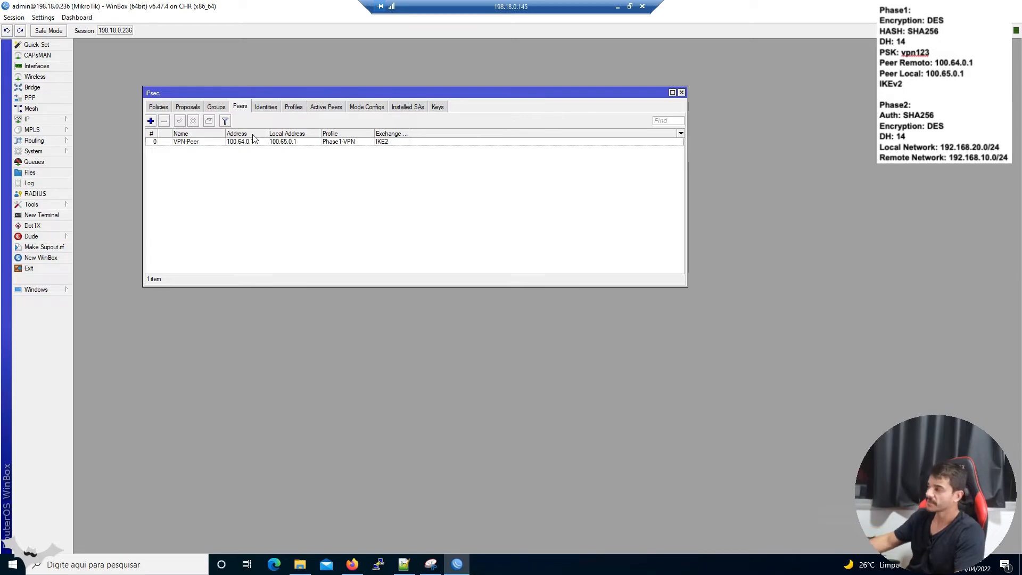
click(266, 109)
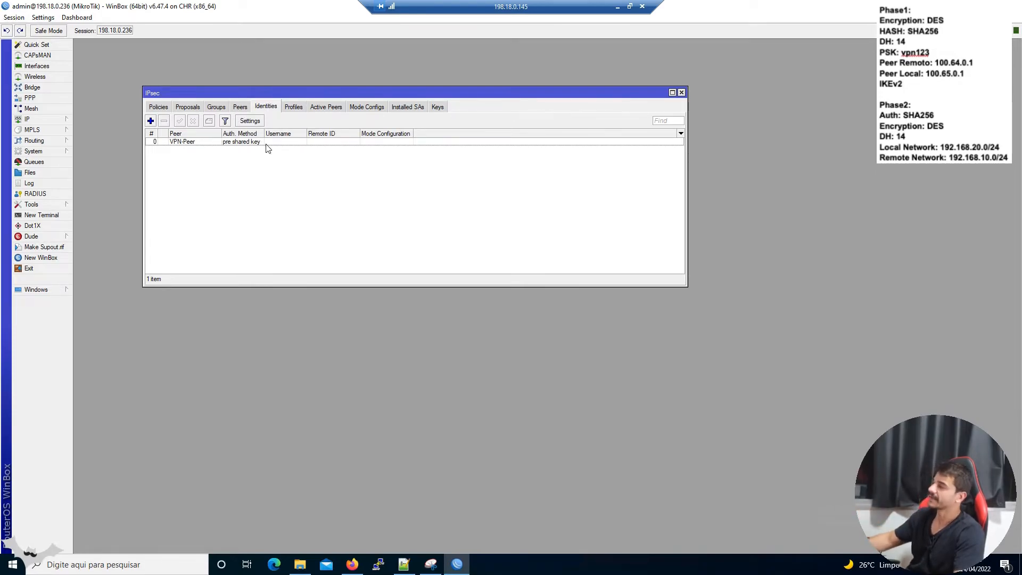
click(266, 142)
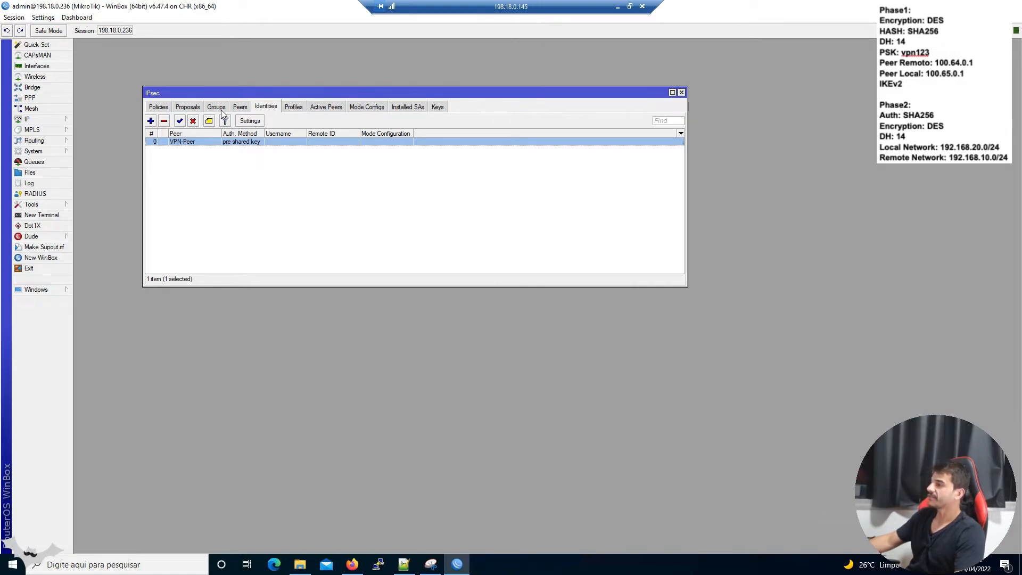
click(189, 109)
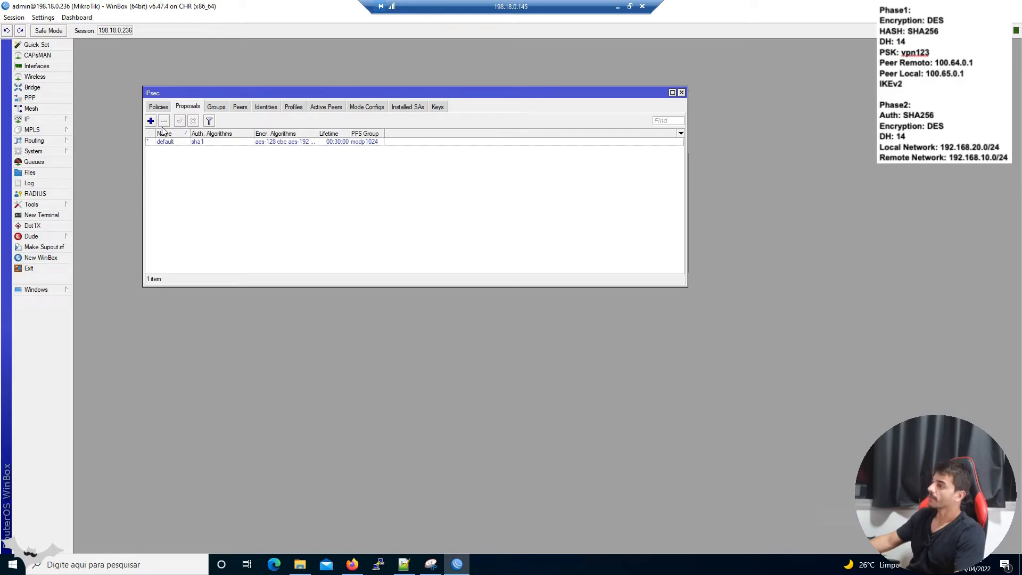
Create proposal Phase2-VPN using only sha256 authentication, des encryption, and PFS group modp2048.
click(151, 121)
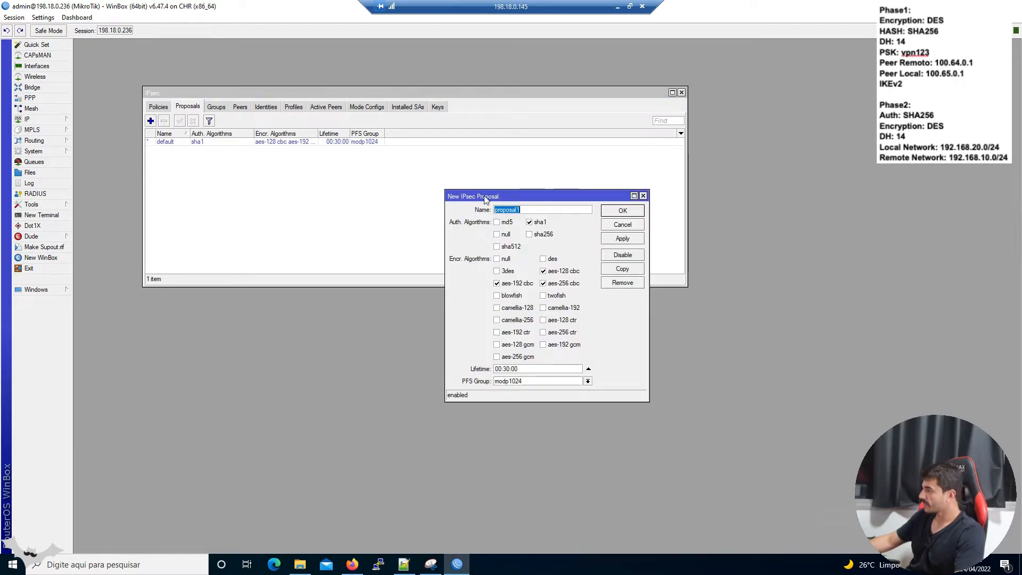
drag(483, 198, 389, 185)
text(Phase2-VPN)
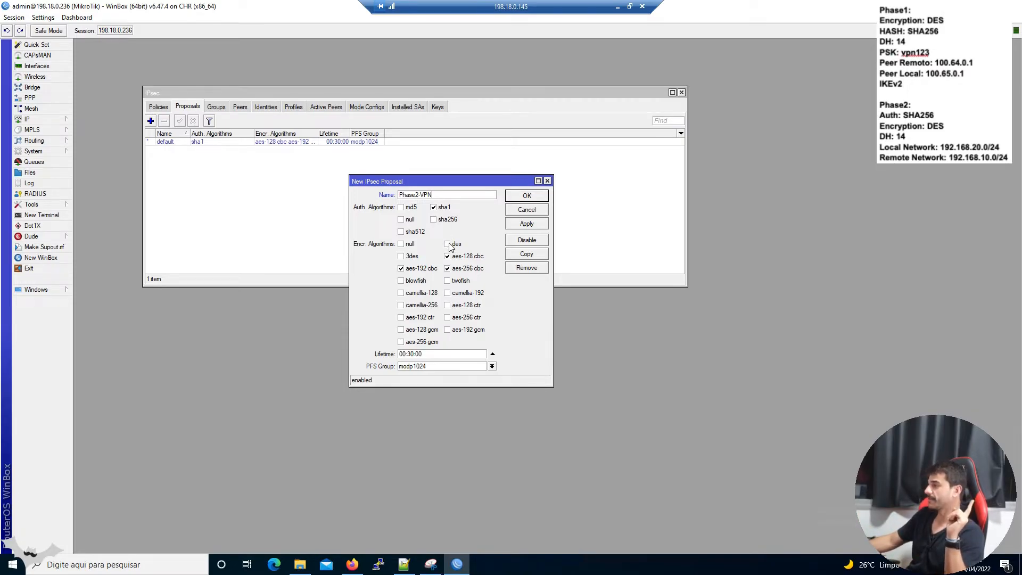
click(441, 210)
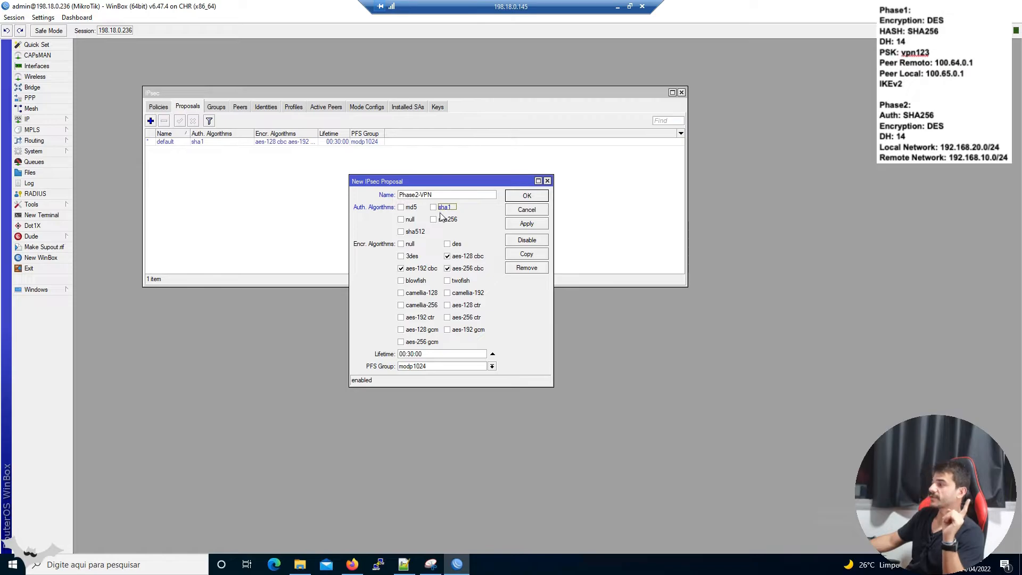
click(449, 222)
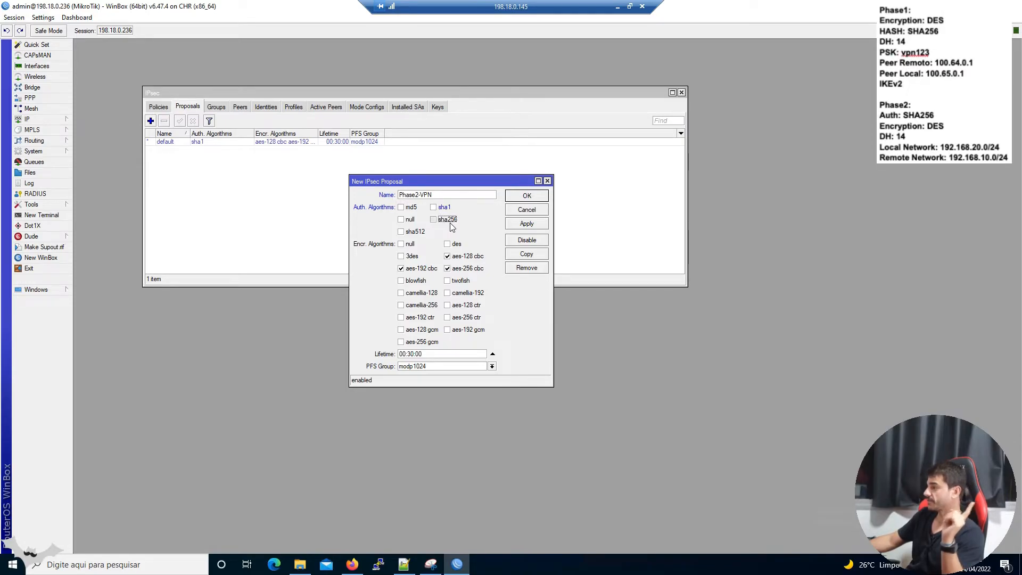
click(459, 256)
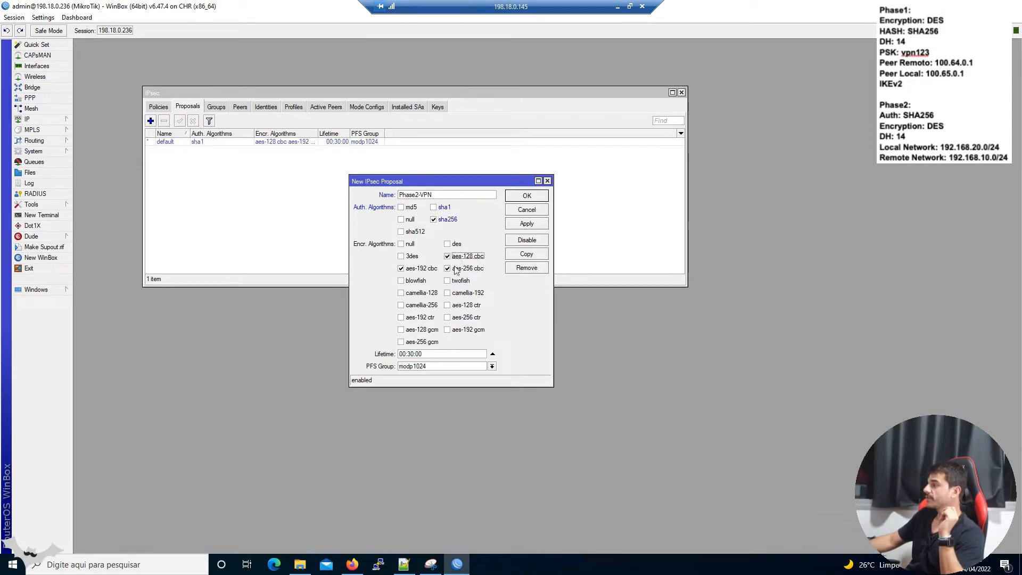
click(459, 269)
click(427, 270)
click(457, 246)
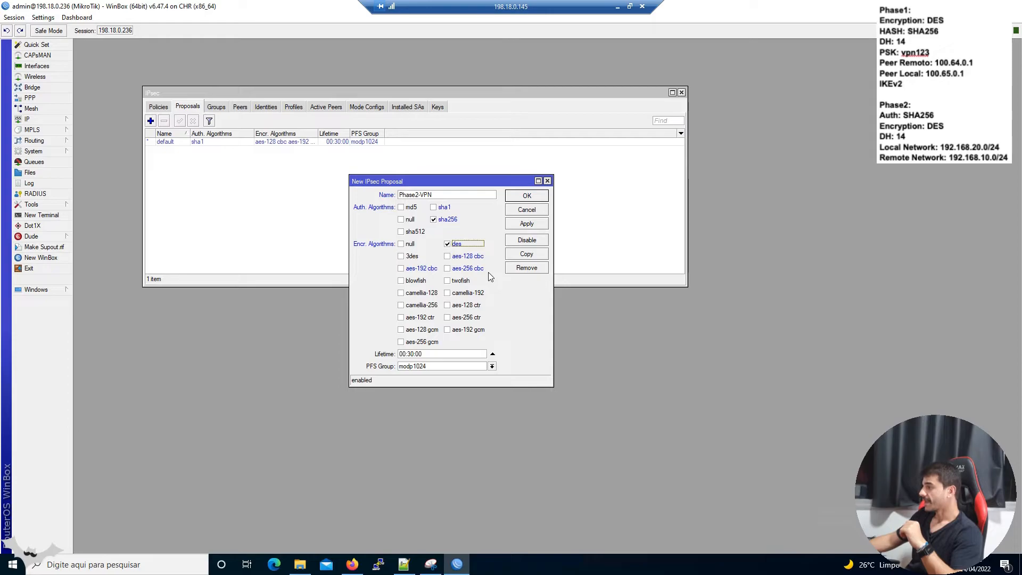
click(416, 368)
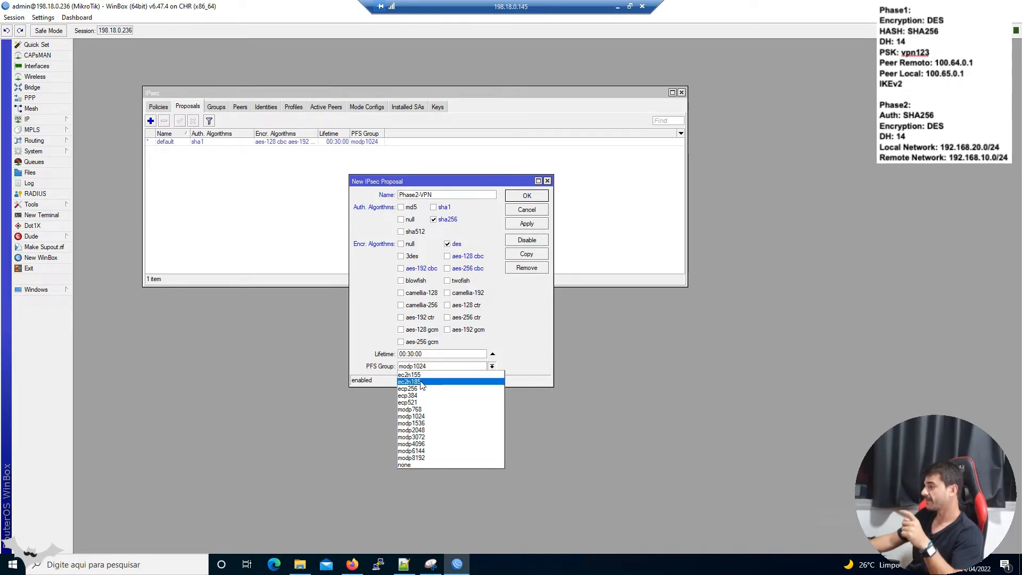
click(436, 431)
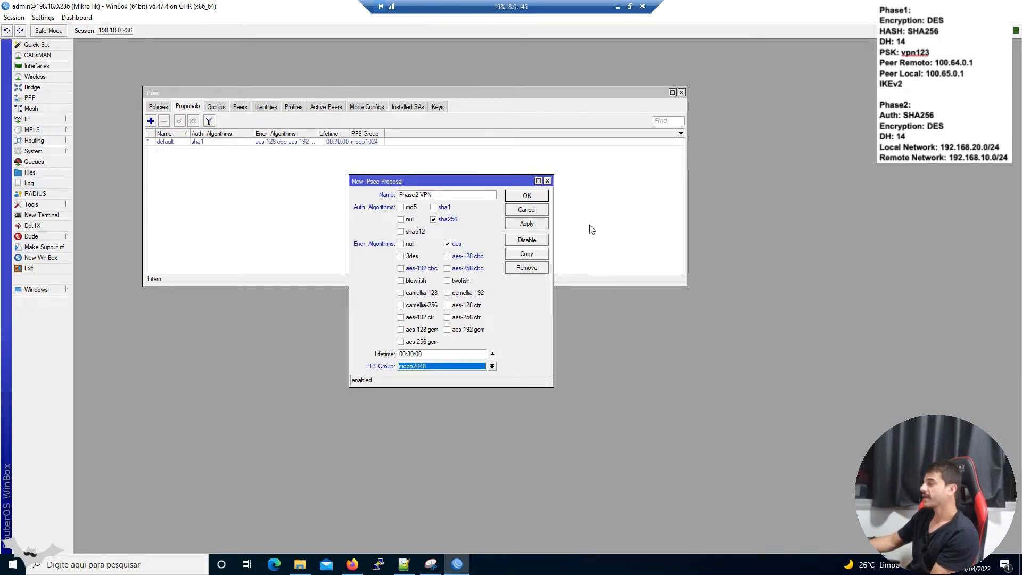
click(543, 196)
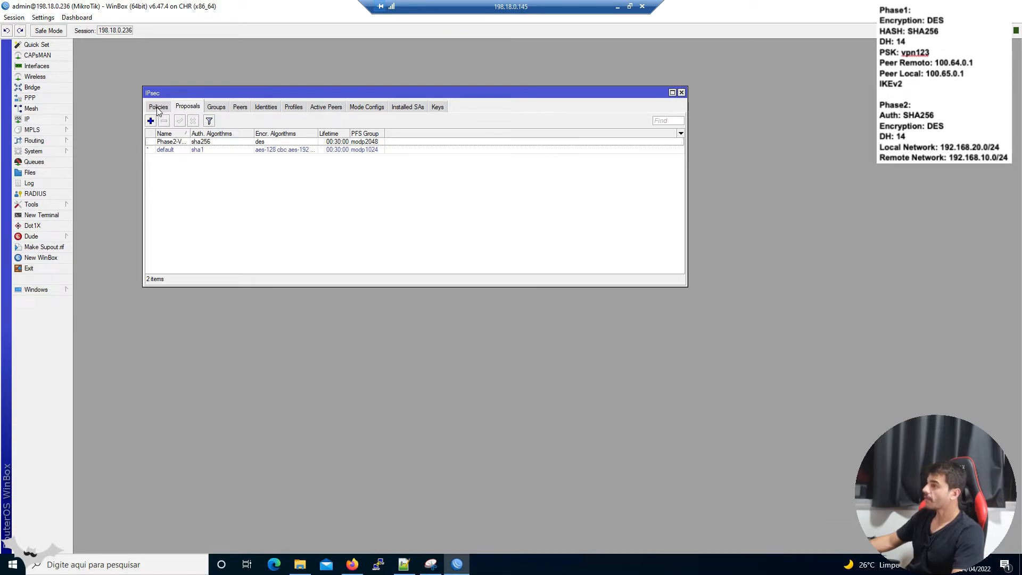
click(157, 108)
Add a new IPsec policy with Peer VPN-Peer and Tunnel enabled.
click(150, 121)
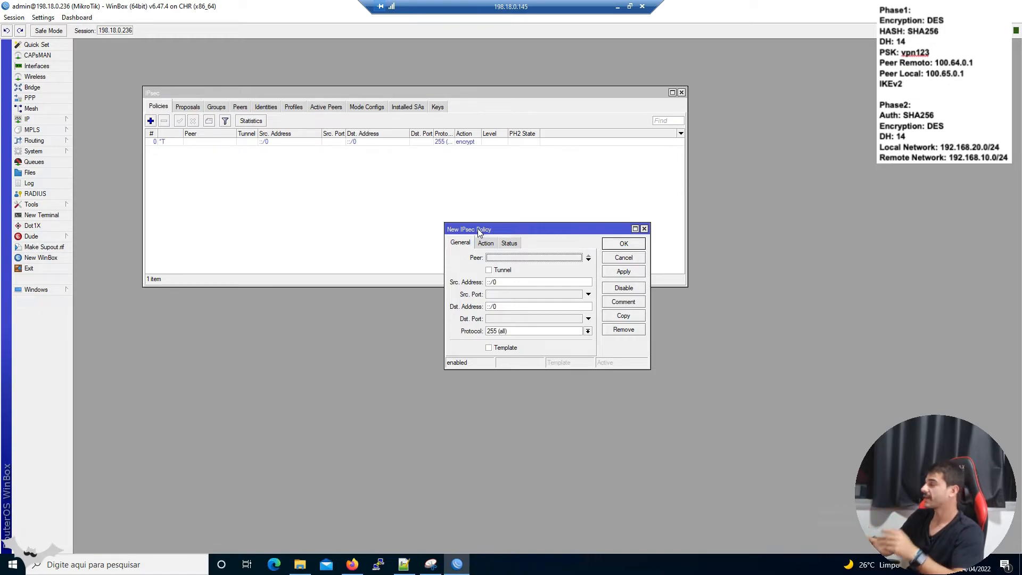
click(490, 258)
click(511, 264)
drag(501, 232, 264, 189)
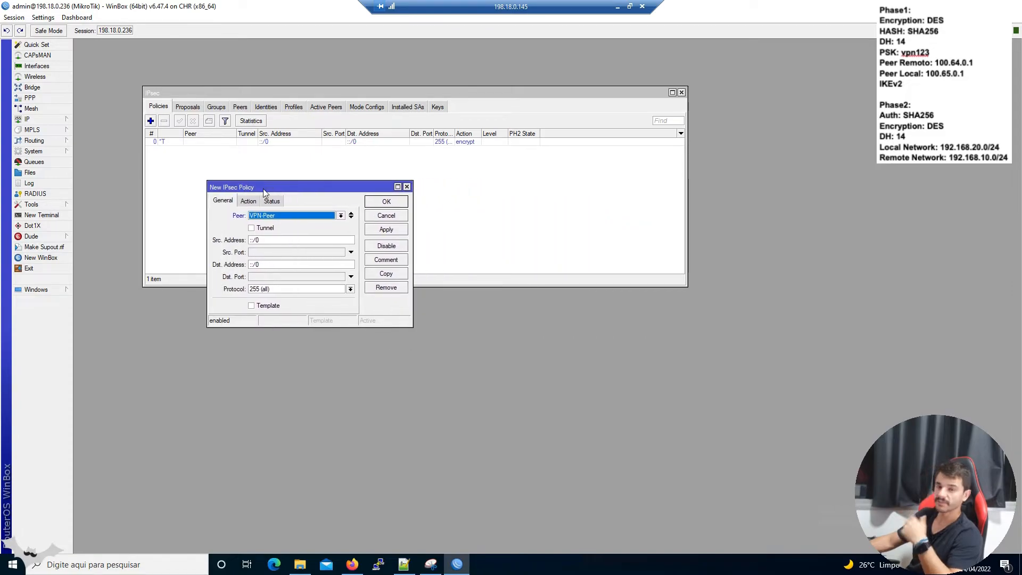
click(265, 228)
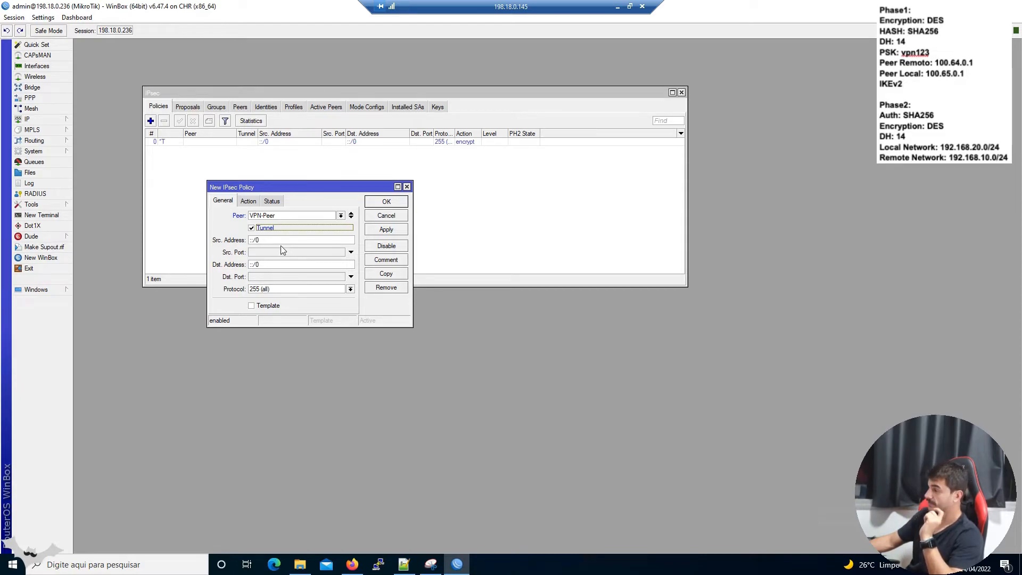
key(Tab)
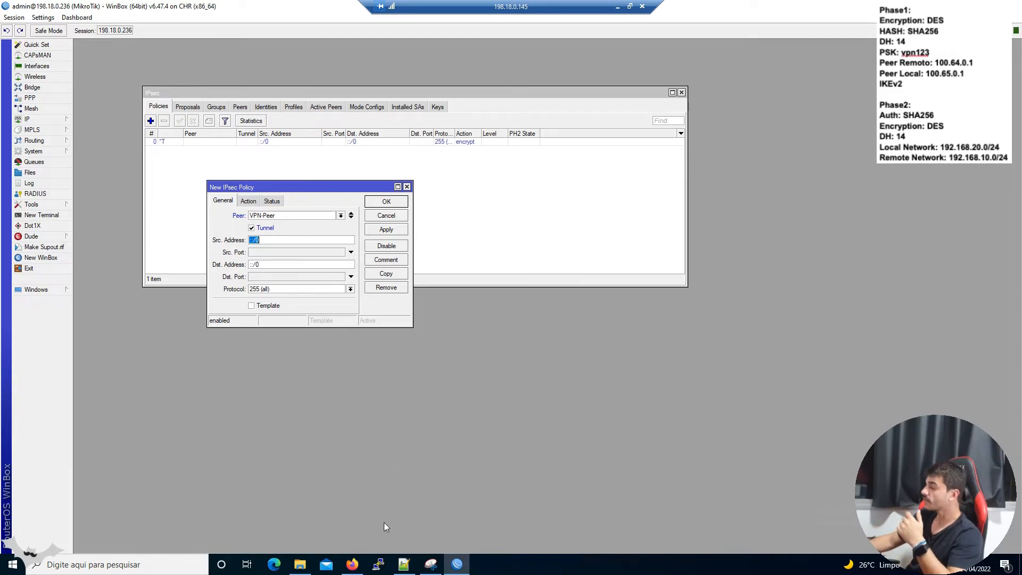
Set the policy's source to 192.168.20.0/24 and destination to 192.168.10.0/24.
click(352, 564)
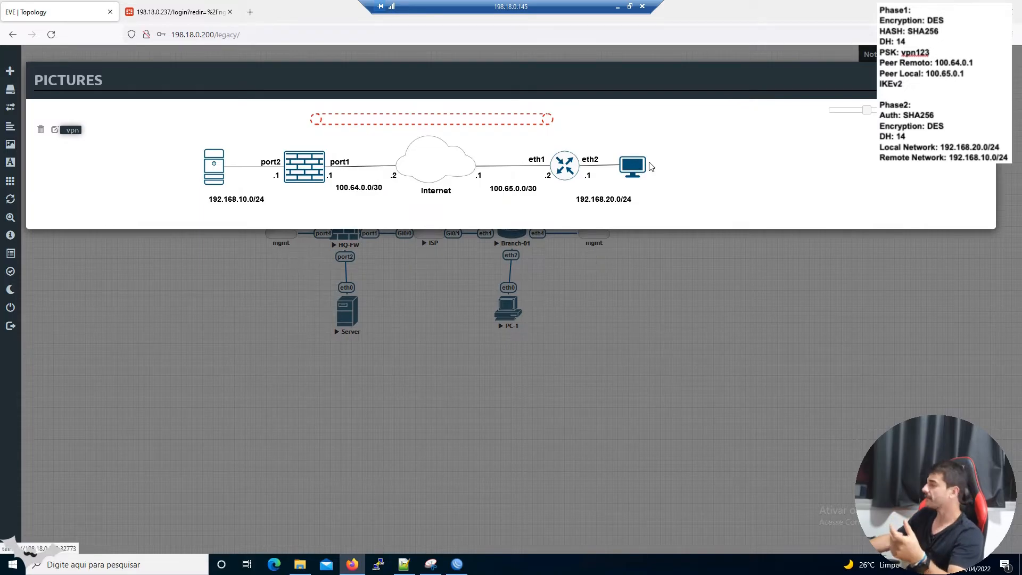
click(456, 565)
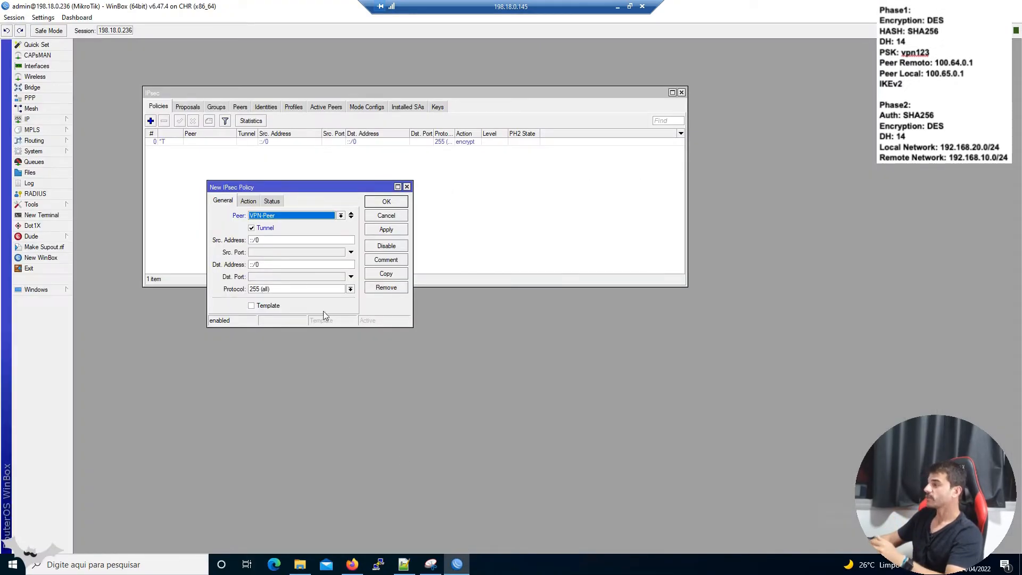
click(301, 241)
text(1)
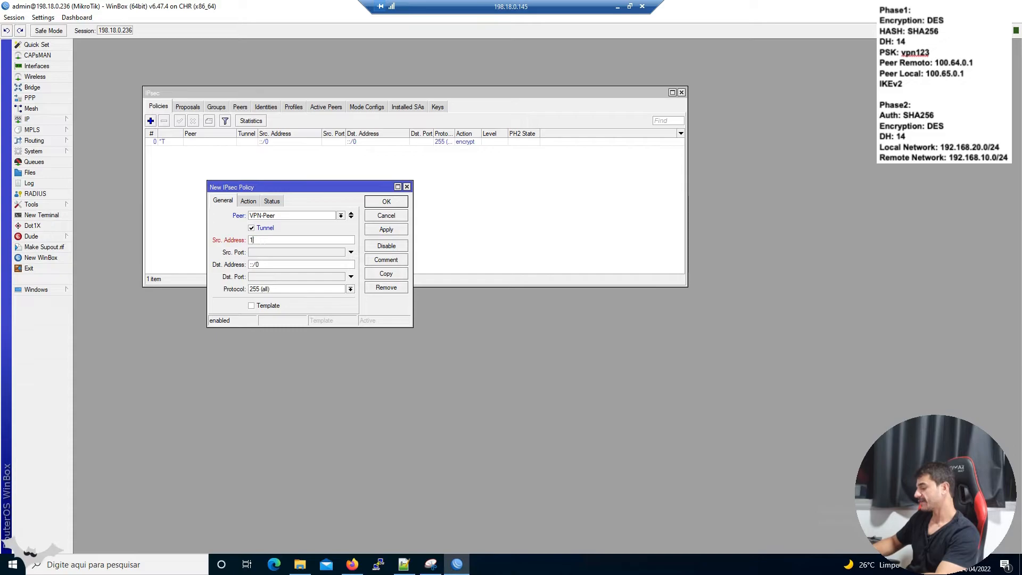
text(92.168.20.0/24)
click(257, 264)
text(192.168)
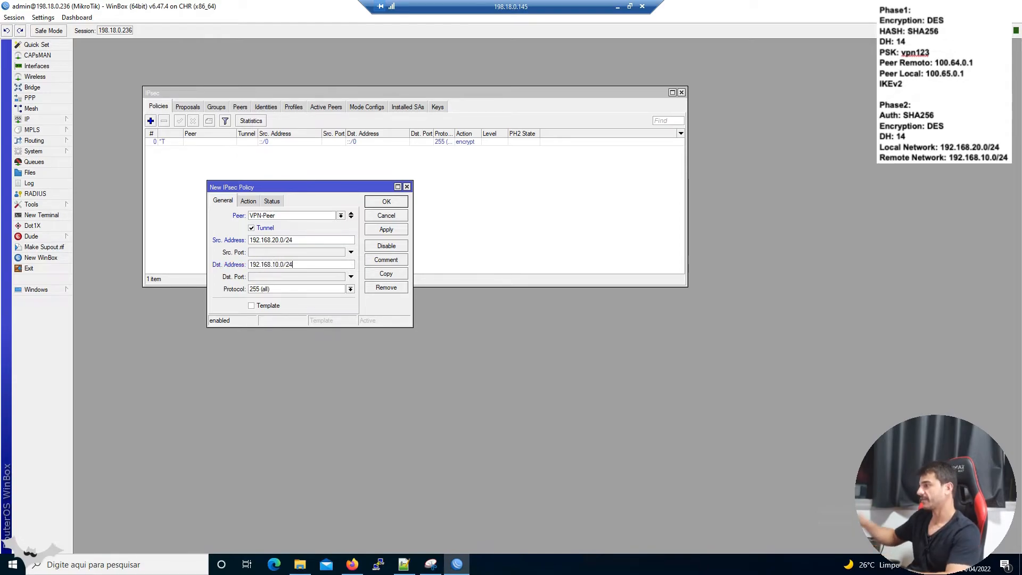
Choose the Phase2-VPN proposal on the Action tab, review the settings and save the policy.
click(248, 201)
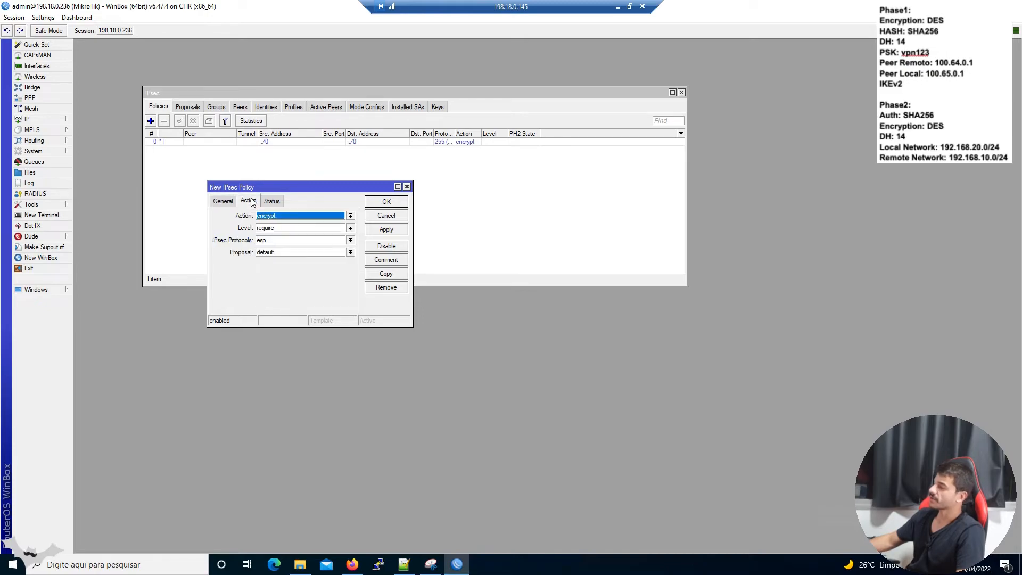
click(275, 253)
click(282, 261)
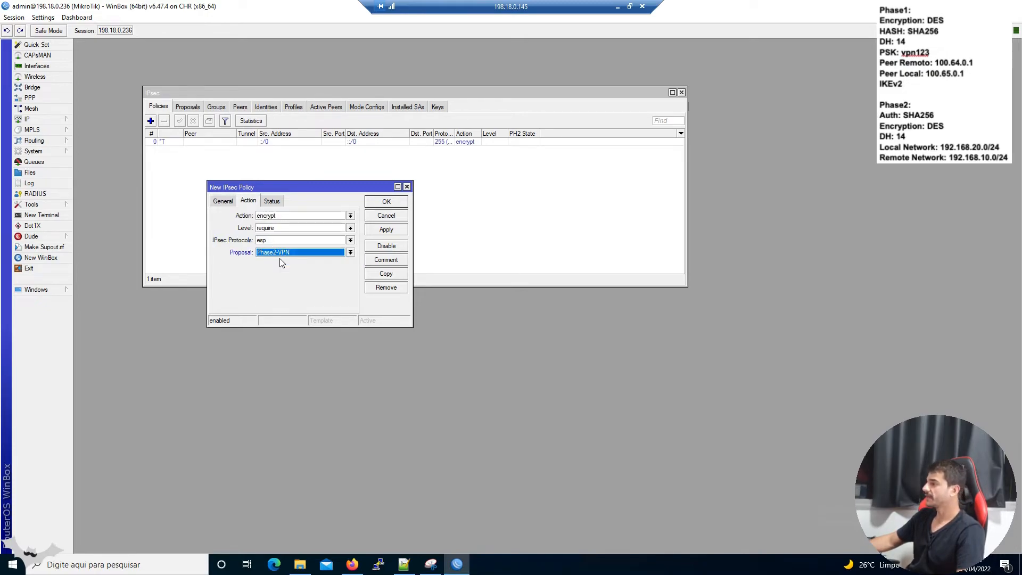
click(222, 202)
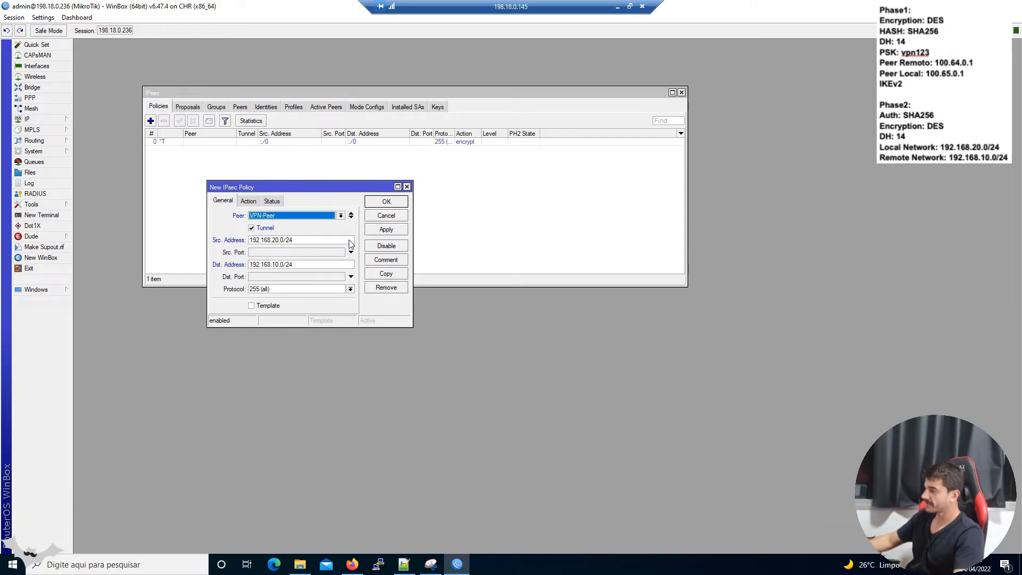
key(Tab)
key(Tab)
key(Tab)
key(Tab)
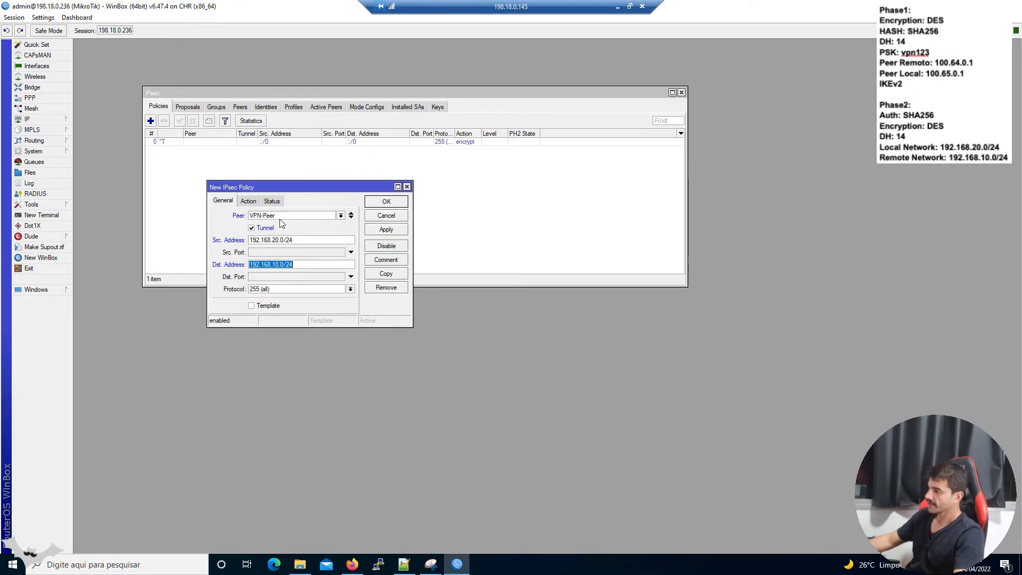
click(254, 205)
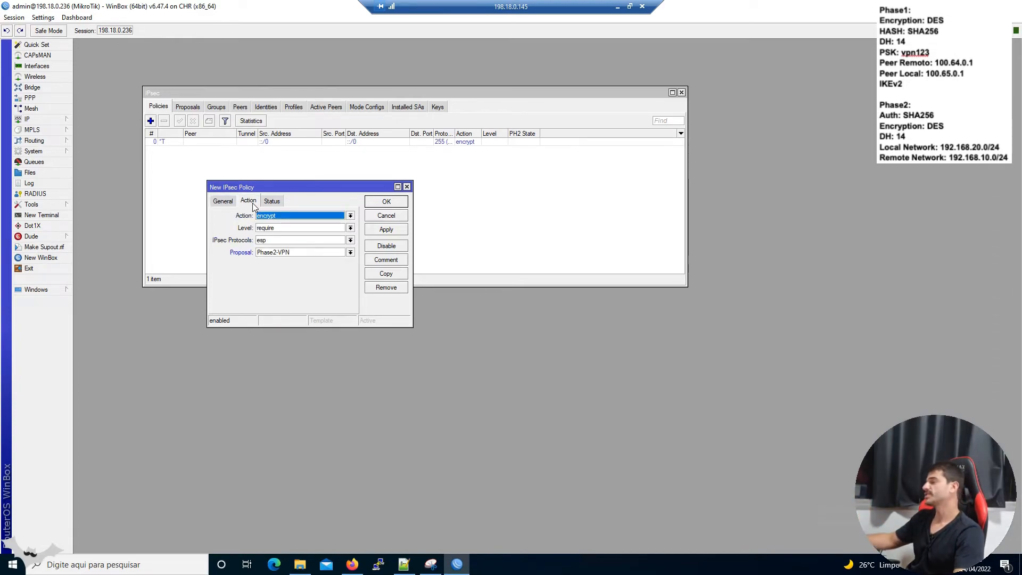
click(219, 201)
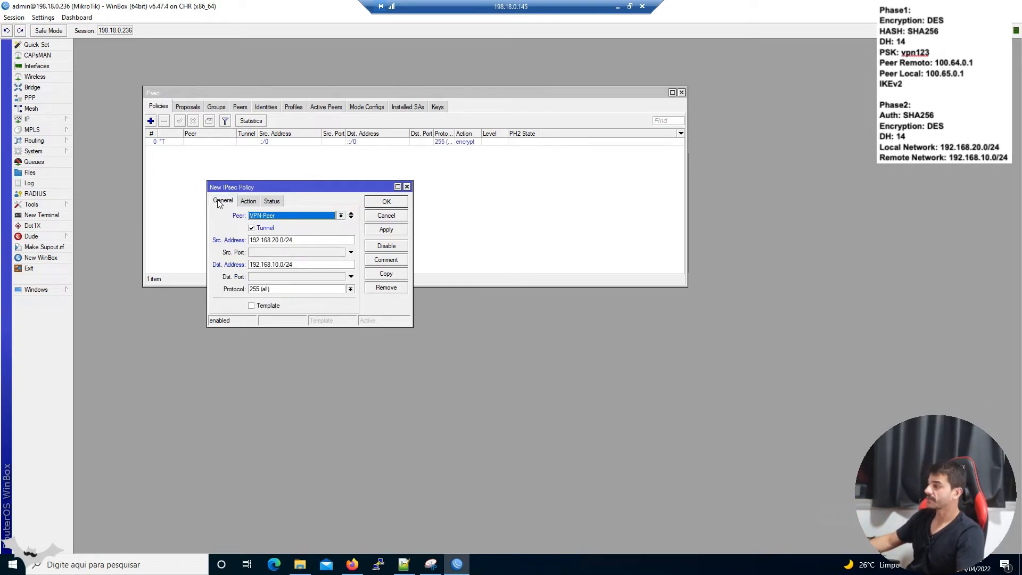
click(375, 203)
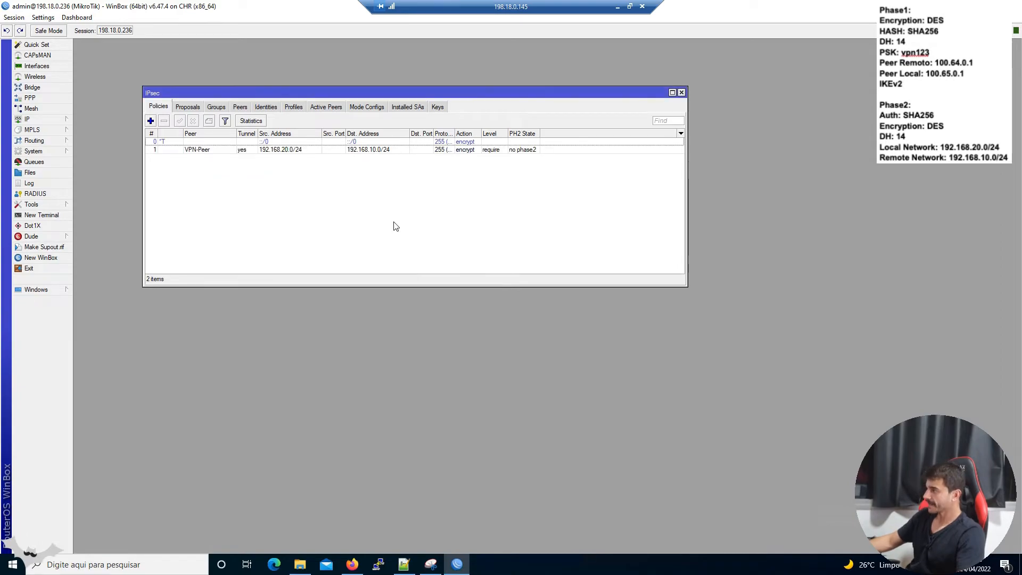
Select the new VPN-Peer policy, then select peer 100.64.0.1 under Active Peers.
click(524, 151)
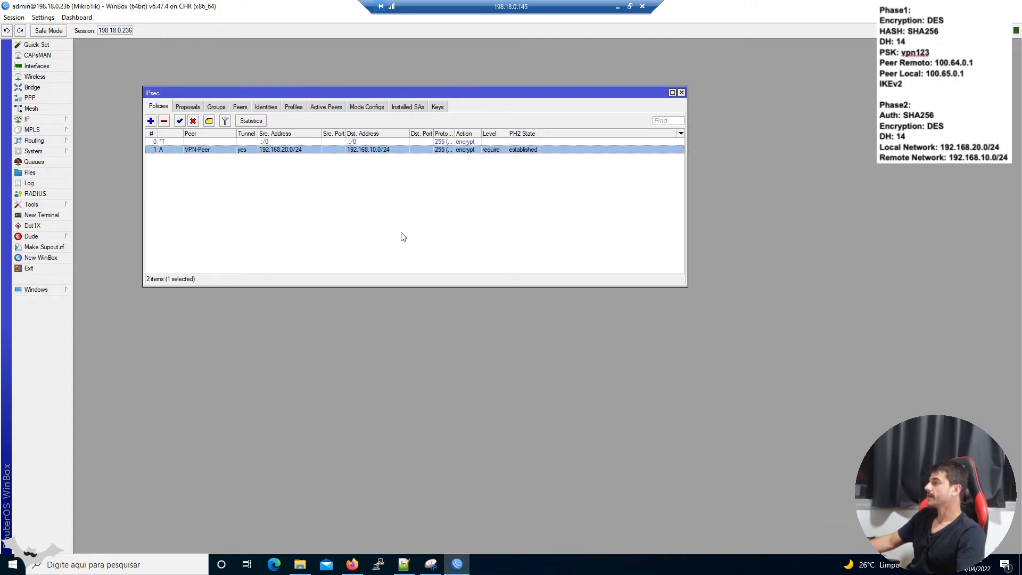
click(324, 108)
click(338, 141)
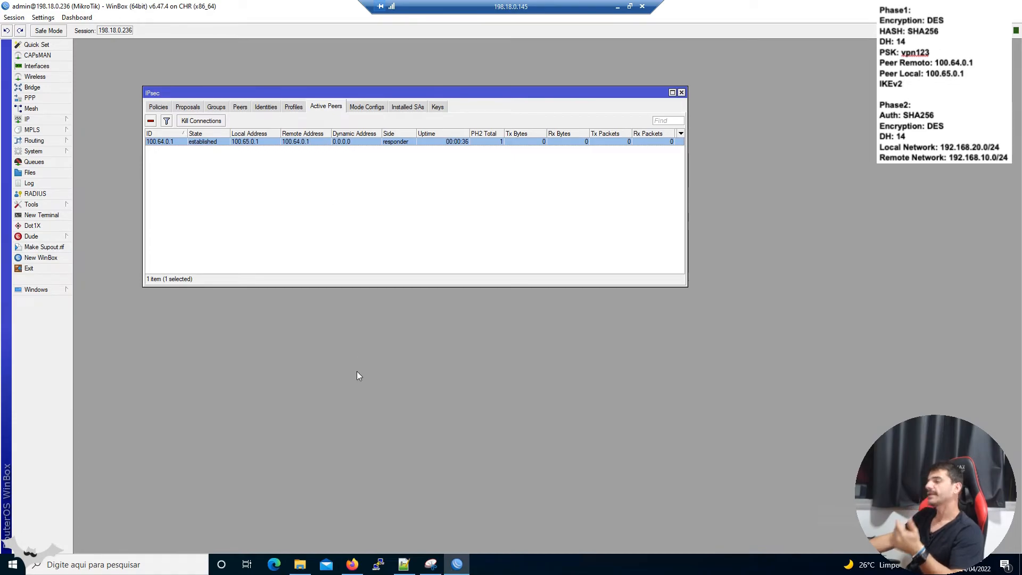
Log in to the FortiGate web GUI as admin.
click(352, 564)
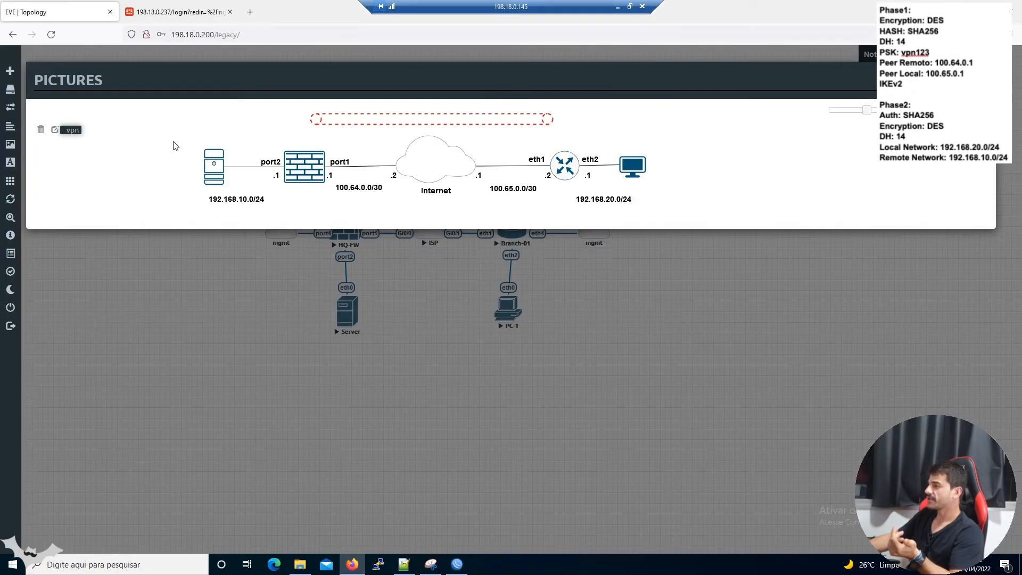
click(187, 18)
click(471, 307)
text(admin)
key(Tab)
key(Return)
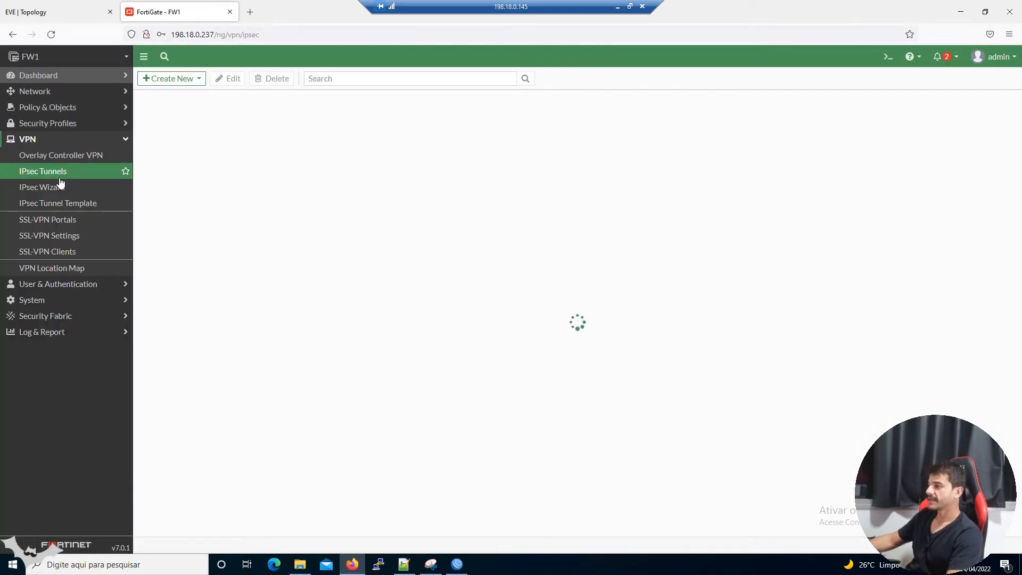
Confirm FW1-TO-BRANCH is up in the IPsec Monitor, compare with WinBox, and return to EVE topology.
click(20, 266)
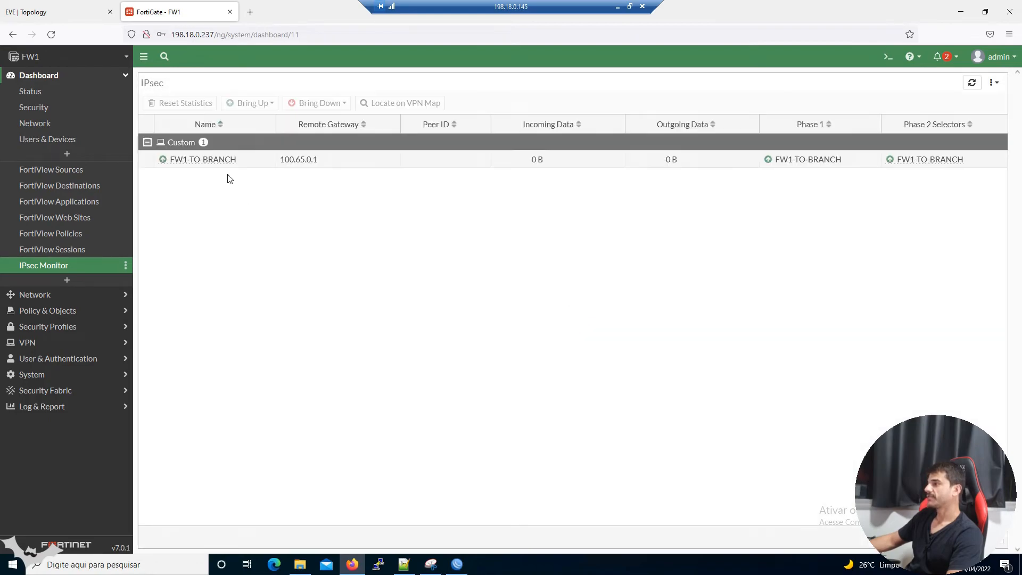
click(381, 159)
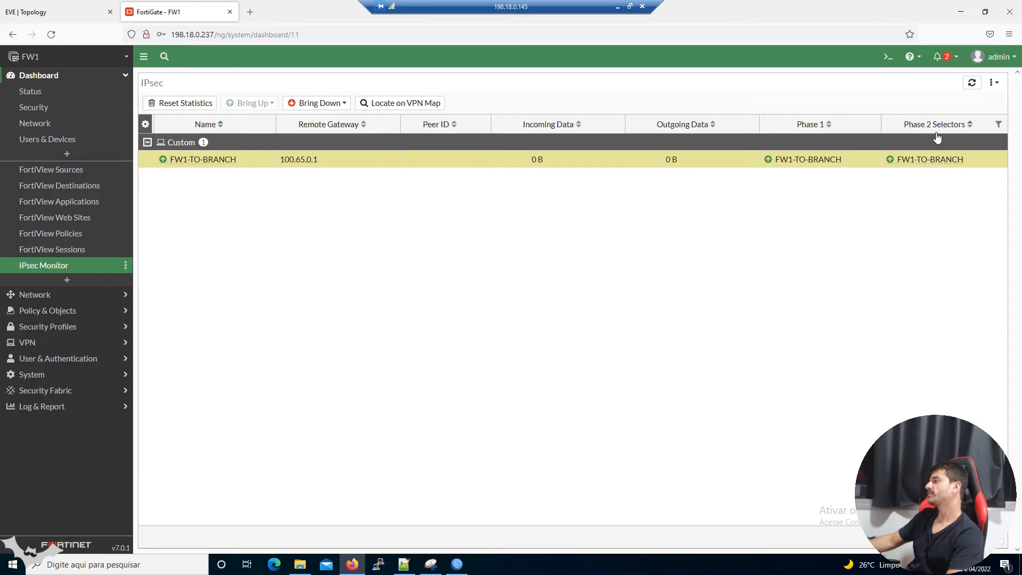
click(457, 564)
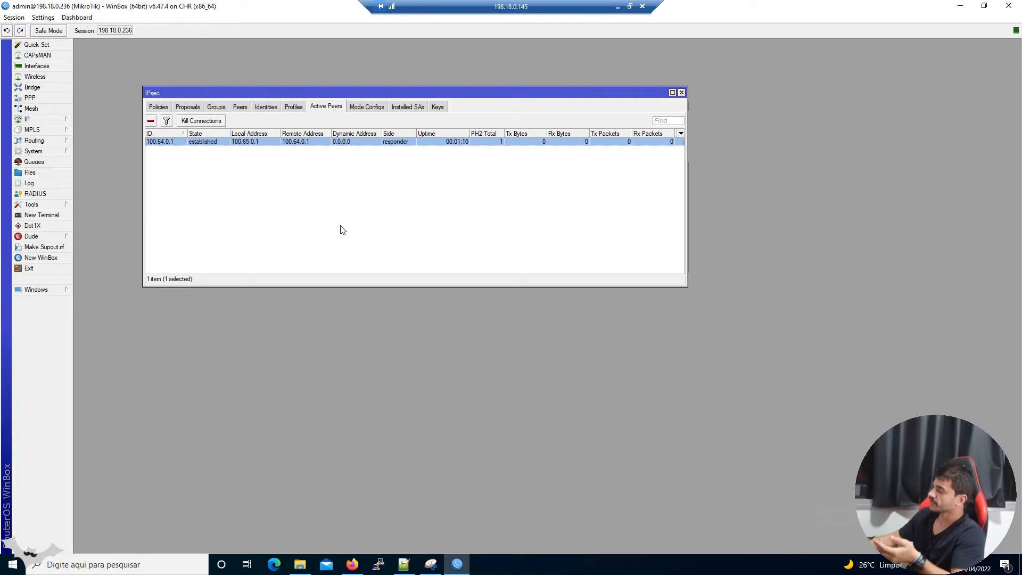
click(352, 564)
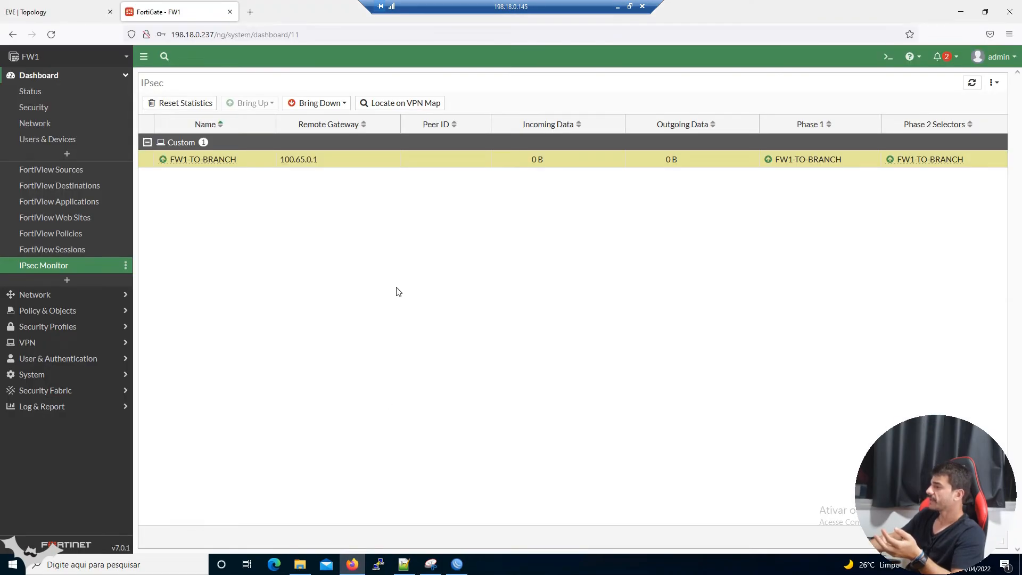
click(58, 8)
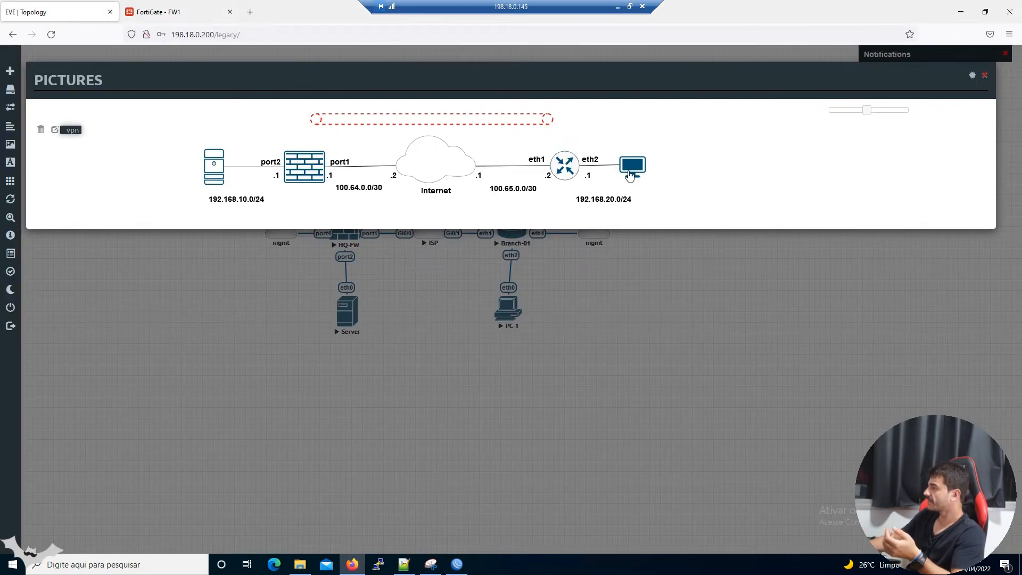
Open PC-1's telnet console and run 'show ip', showing 192.168.20.10/24.
click(630, 173)
click(530, 115)
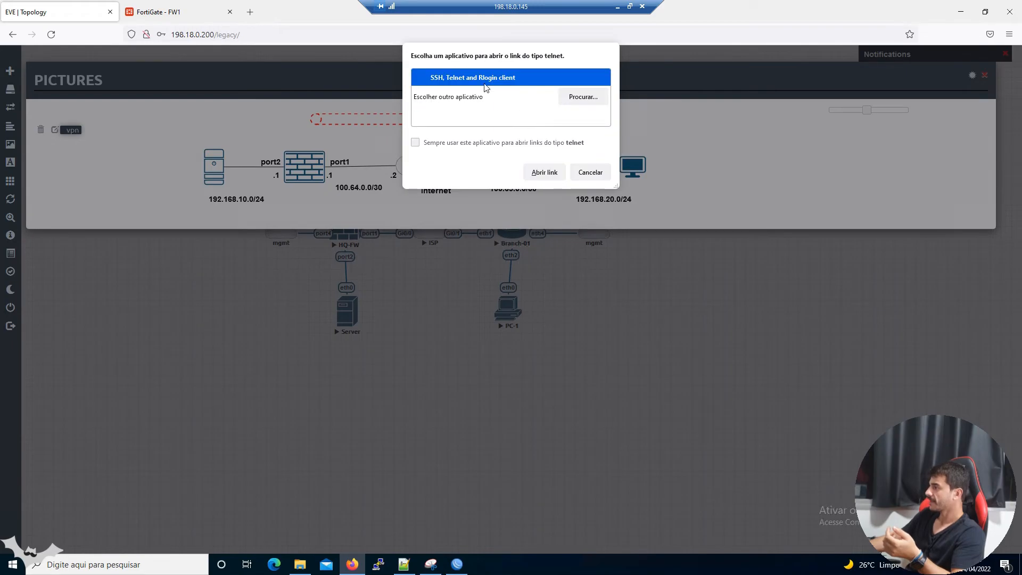
double_click(481, 80)
text(show ip)
key(Return)
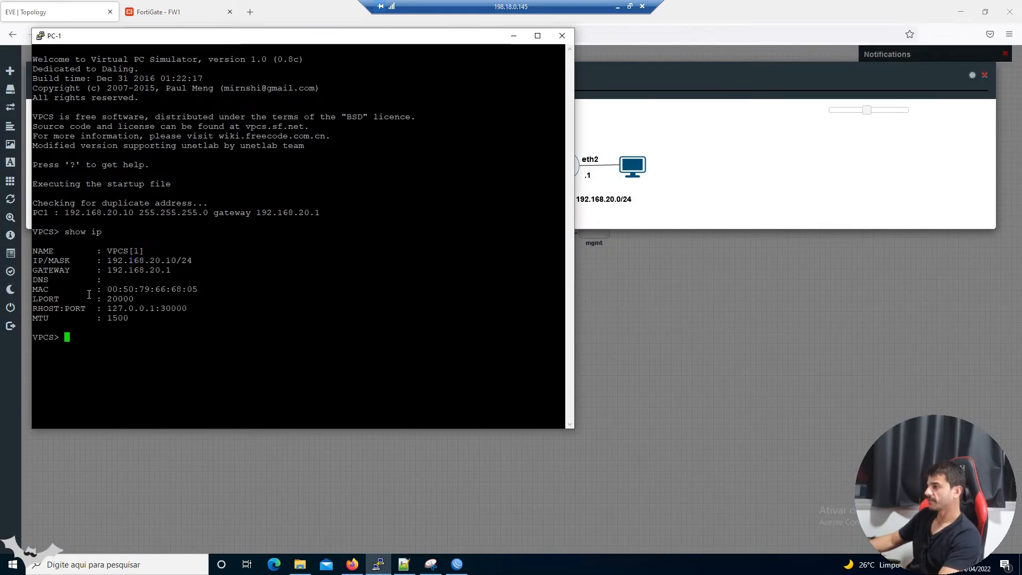
double_click(117, 261)
drag(207, 35, 645, 66)
click(623, 240)
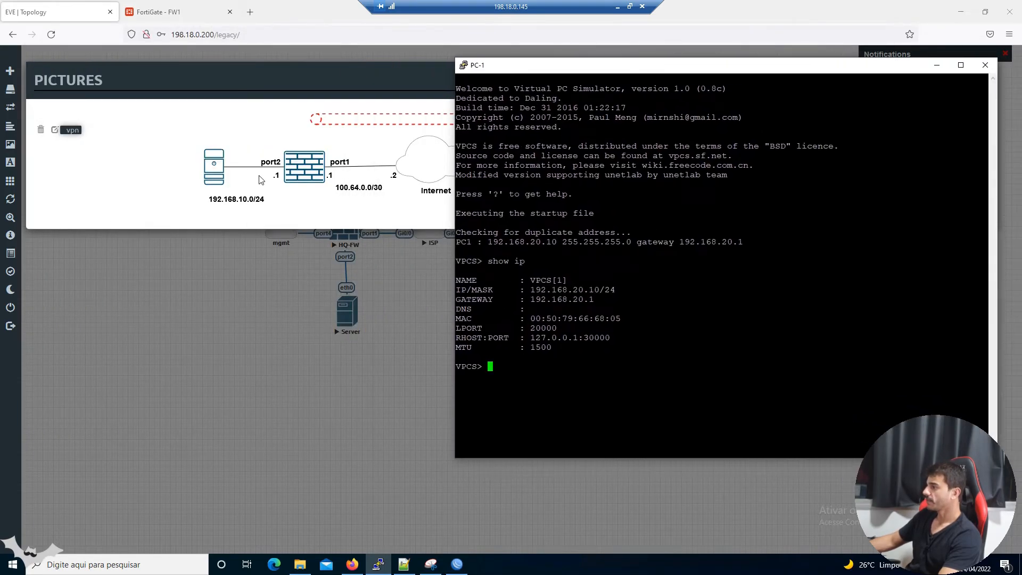
Open the Server's telnet console and run 'show ip', showing 192.168.10.10/24.
click(217, 175)
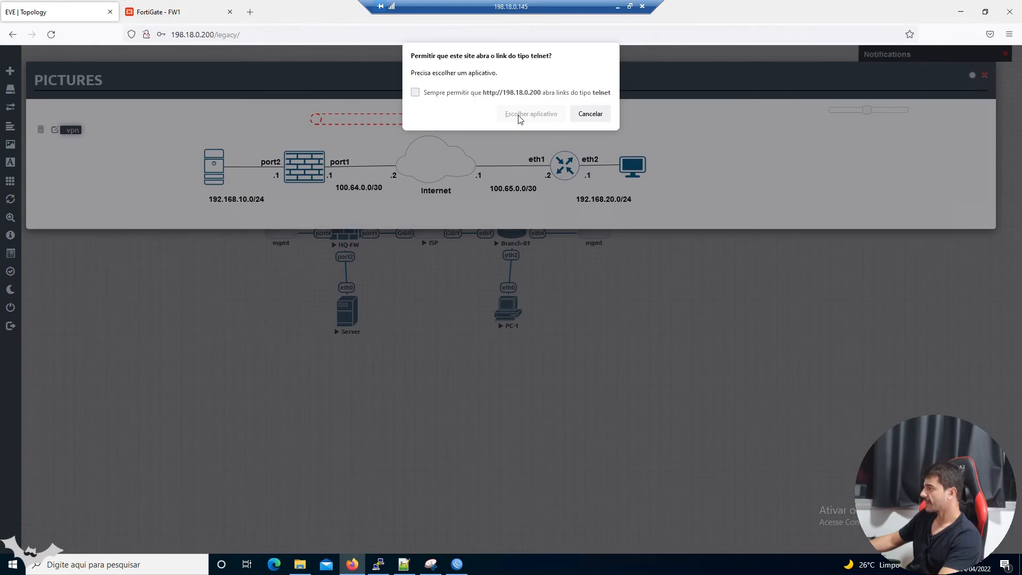
click(520, 114)
click(541, 171)
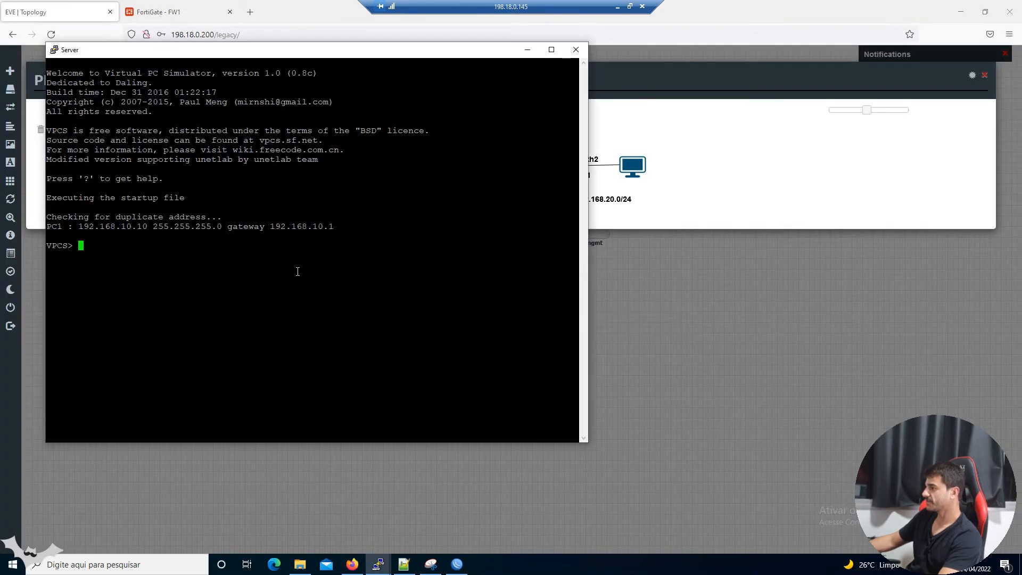
click(378, 564)
click(425, 542)
text(show ip)
key(Return)
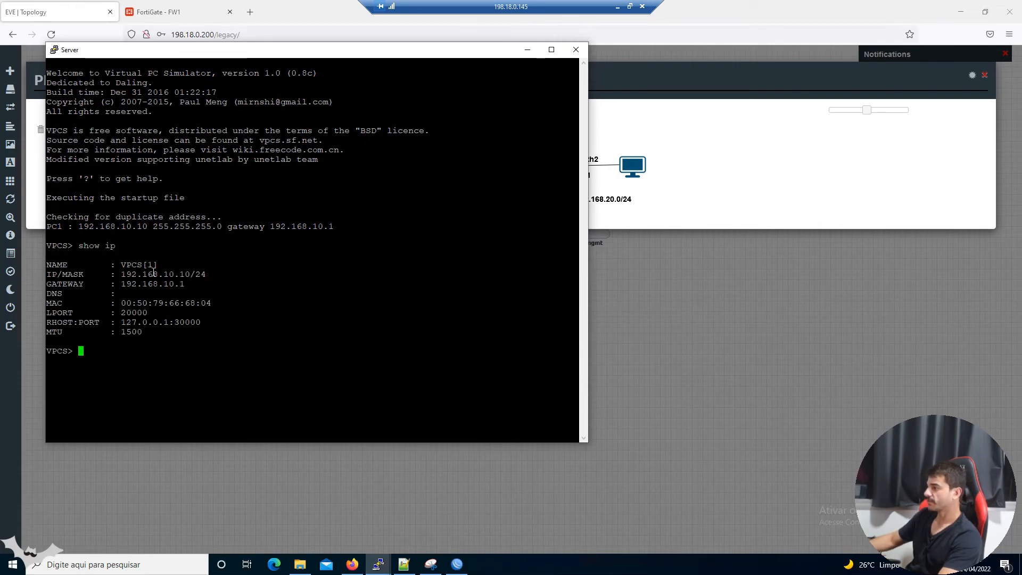
double_click(154, 274)
Bring the PC-1 console back to the front with its 192.168.20.10/24 address selected.
click(378, 563)
click(339, 524)
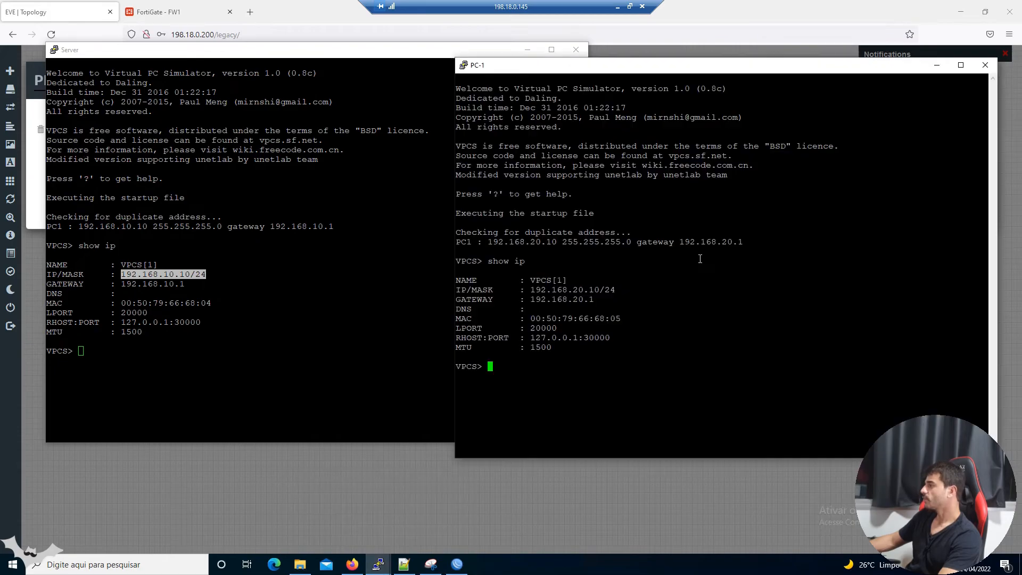
double_click(578, 289)
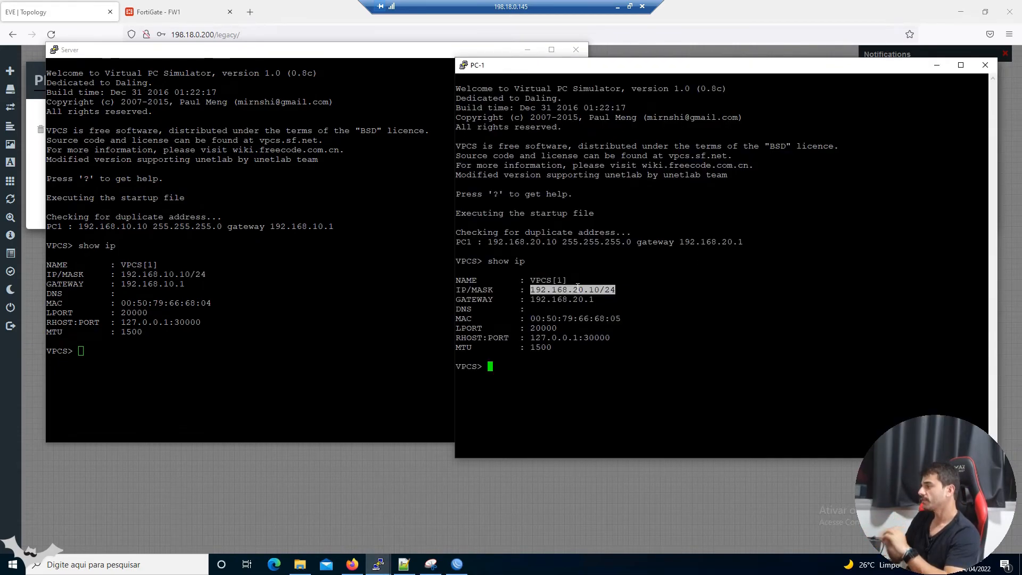
Run 'ping 192.168.10.10 -t' from PC-1, confirm replies, and minimize the console.
text(ping )
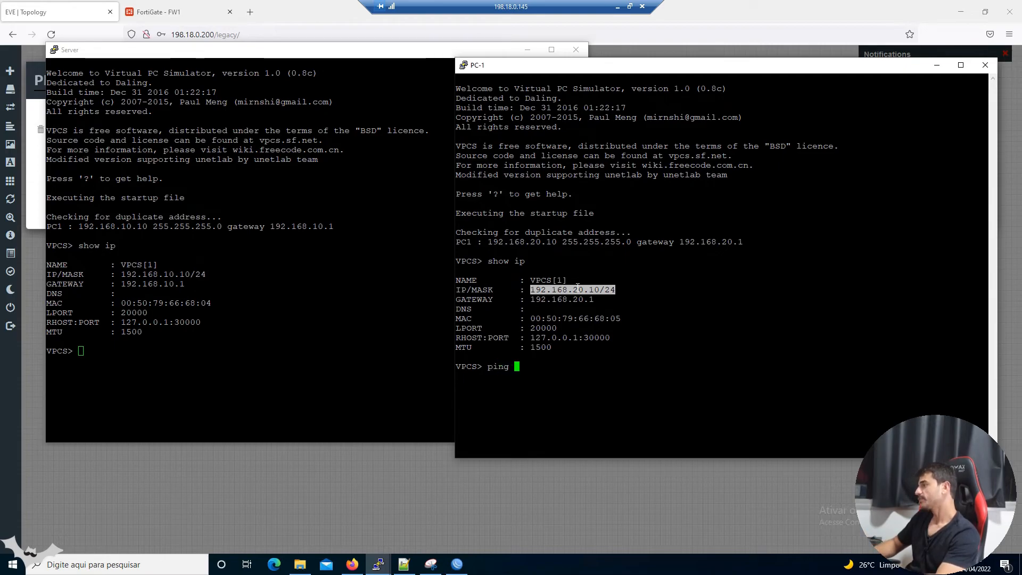
text(192.168.2)
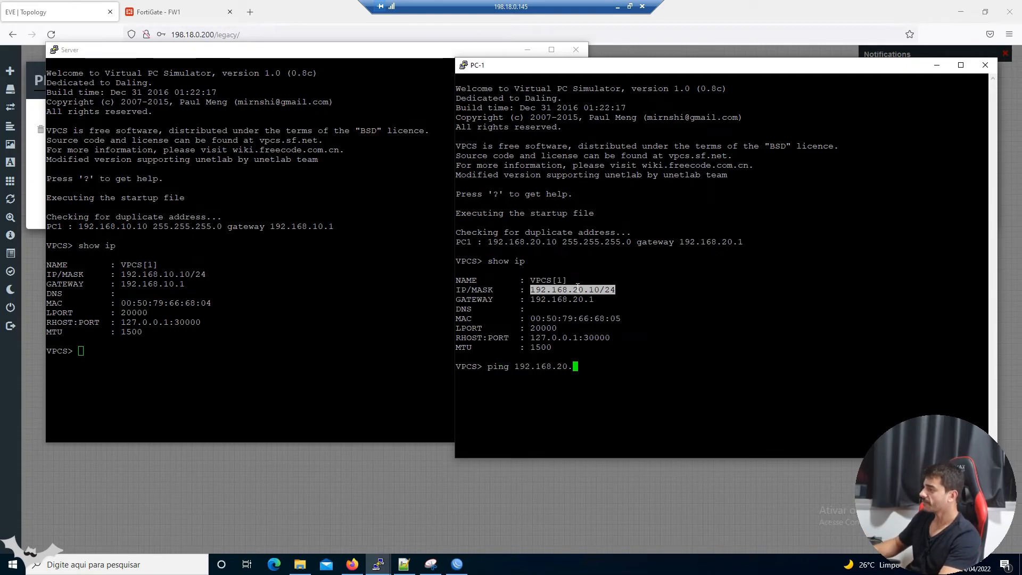
key(BackSpace)
text(10.10)
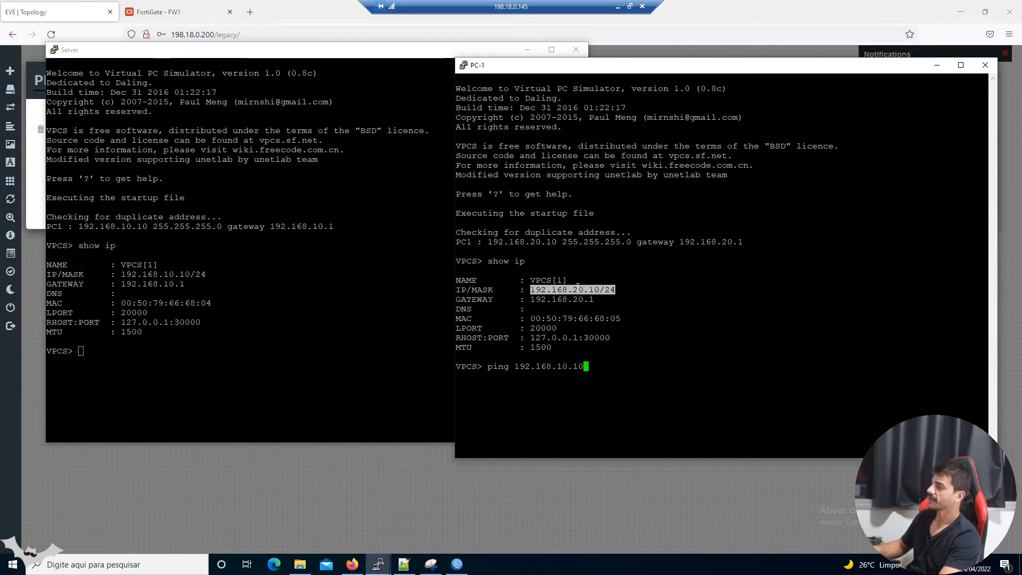
text( -t)
key(Return)
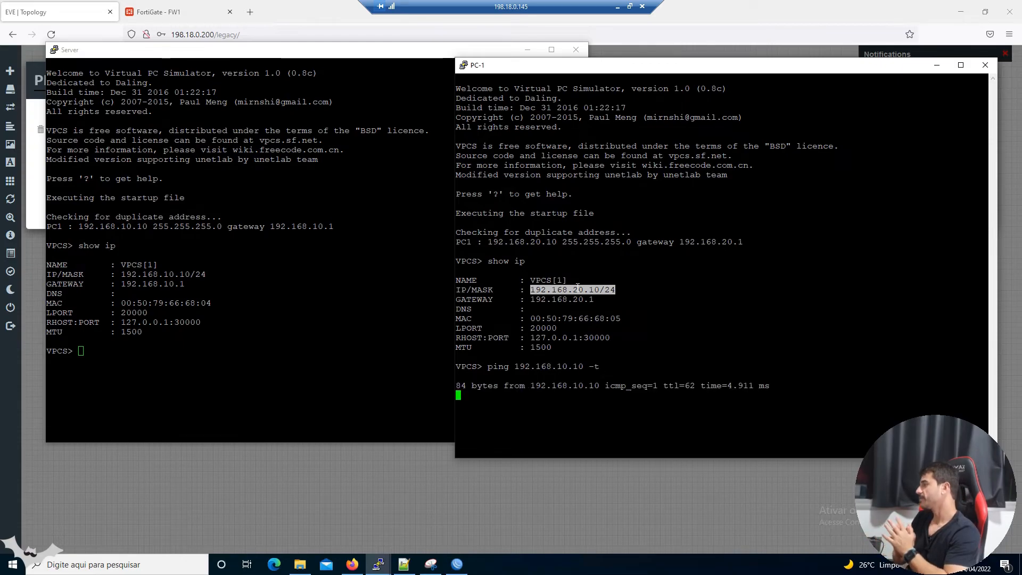
drag(497, 369, 553, 423)
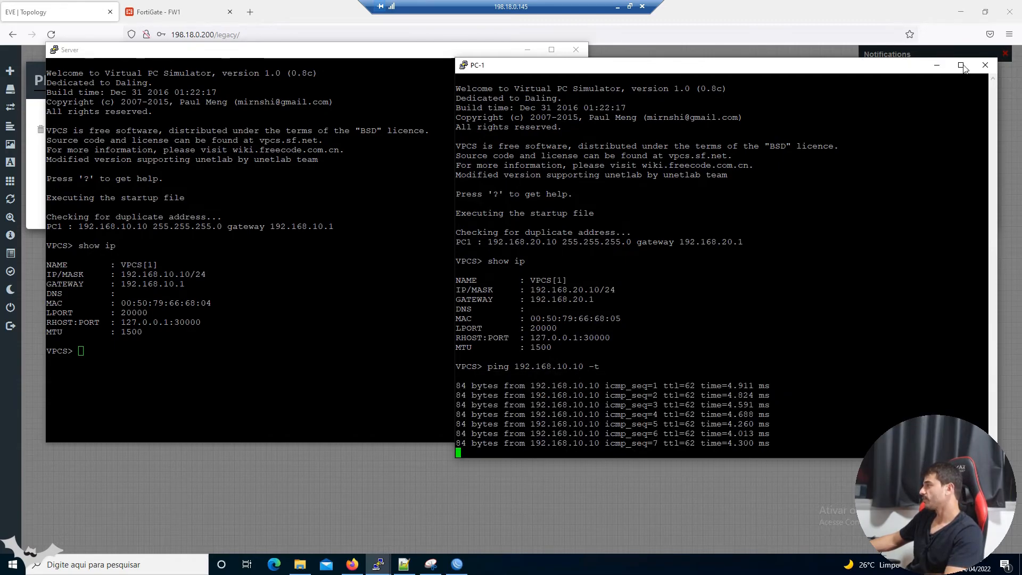
click(937, 65)
click(527, 50)
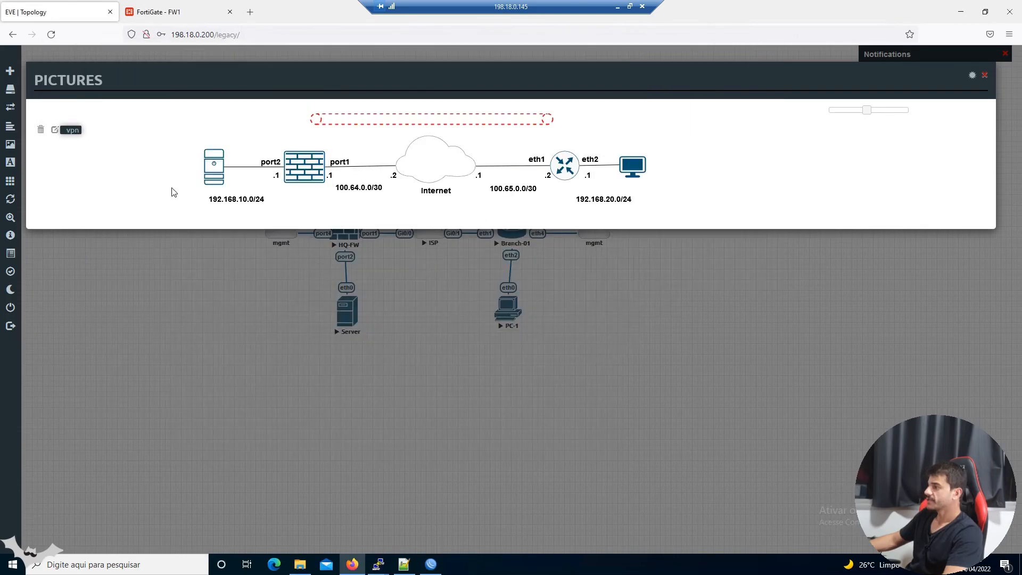
Snip the topology diagram, draw the PC-to-server traffic path in blue, then return to WinBox.
drag(163, 69, 765, 233)
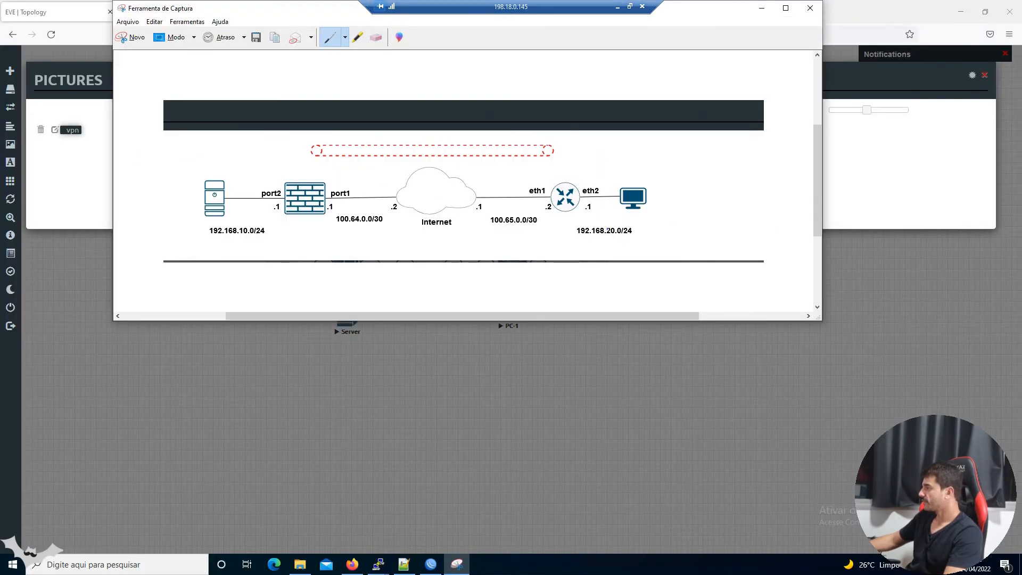
drag(637, 222, 659, 220)
drag(643, 179, 595, 179)
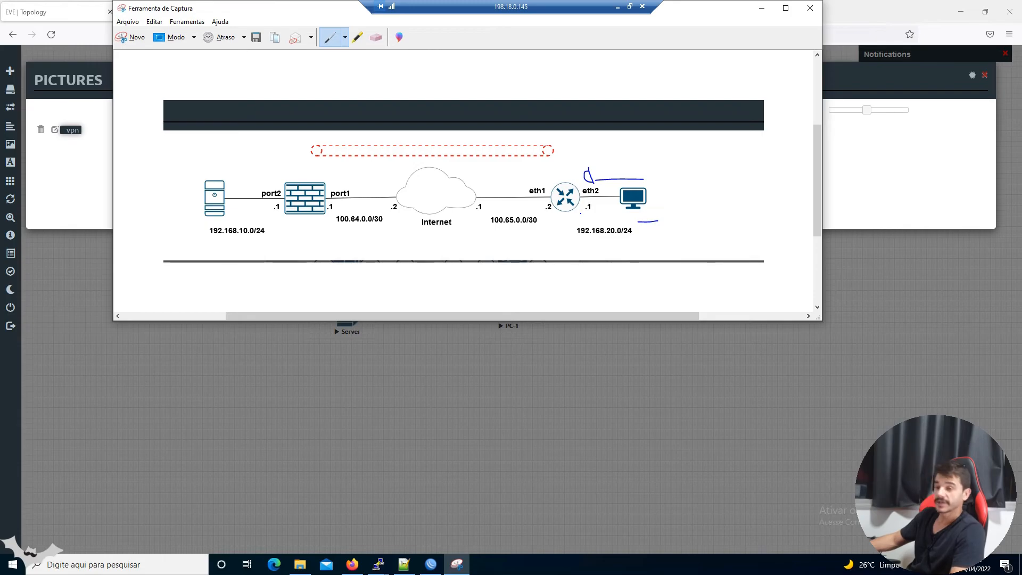
mouse_move(549, 141)
mouse_down()
mouse_move(348, 127)
mouse_move(293, 158)
mouse_up()
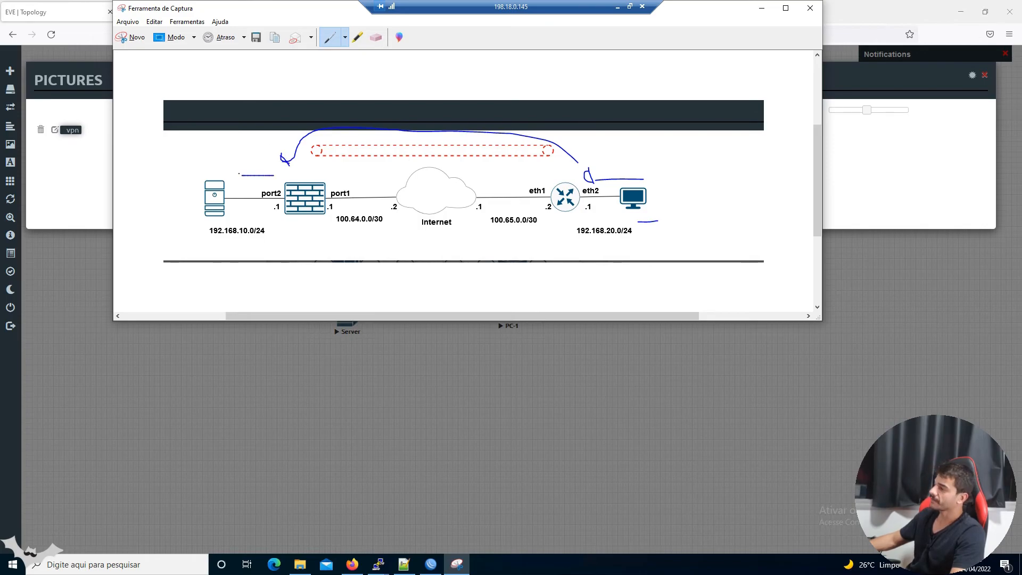
drag(237, 171, 243, 186)
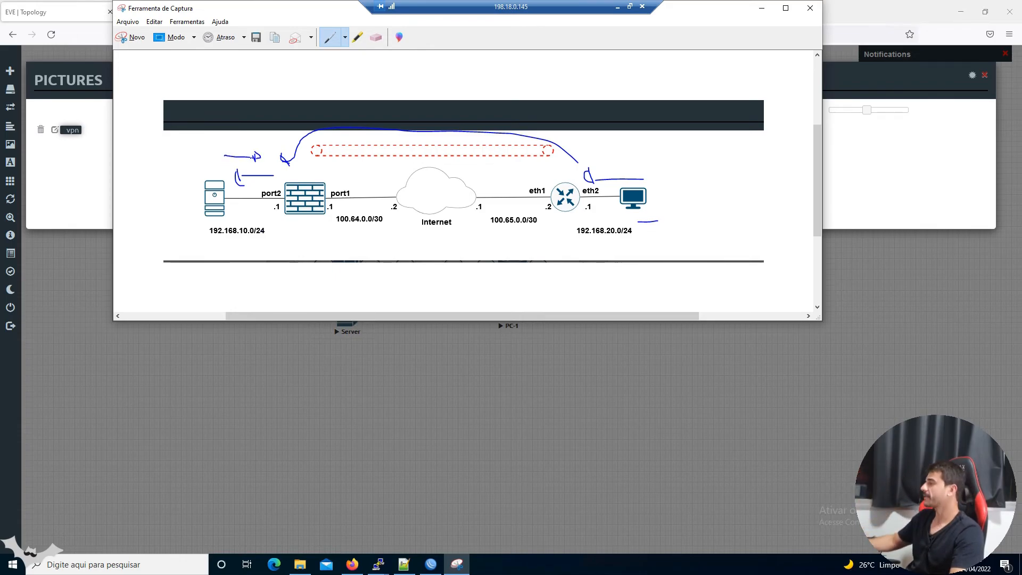
click(761, 8)
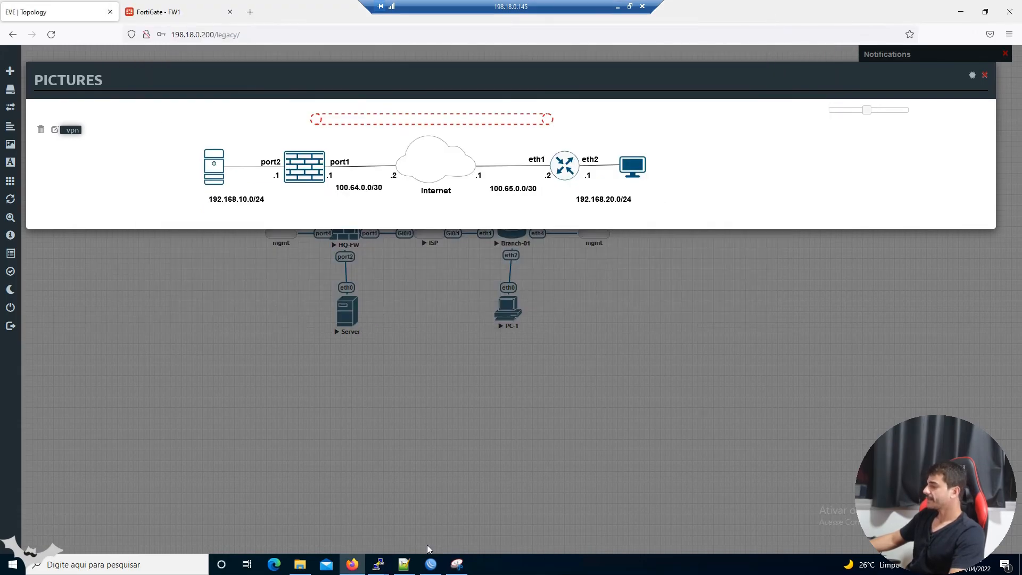
click(430, 564)
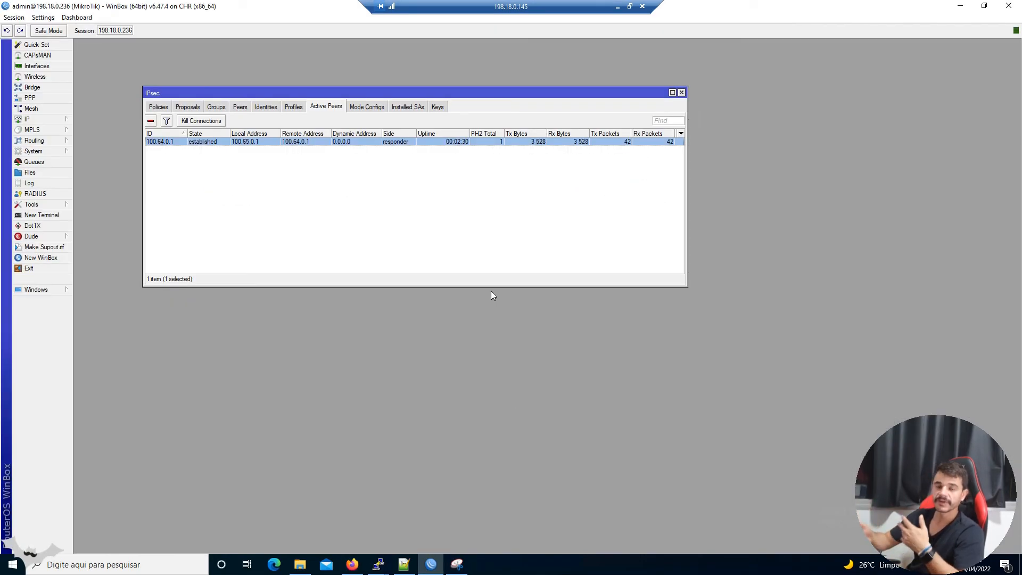